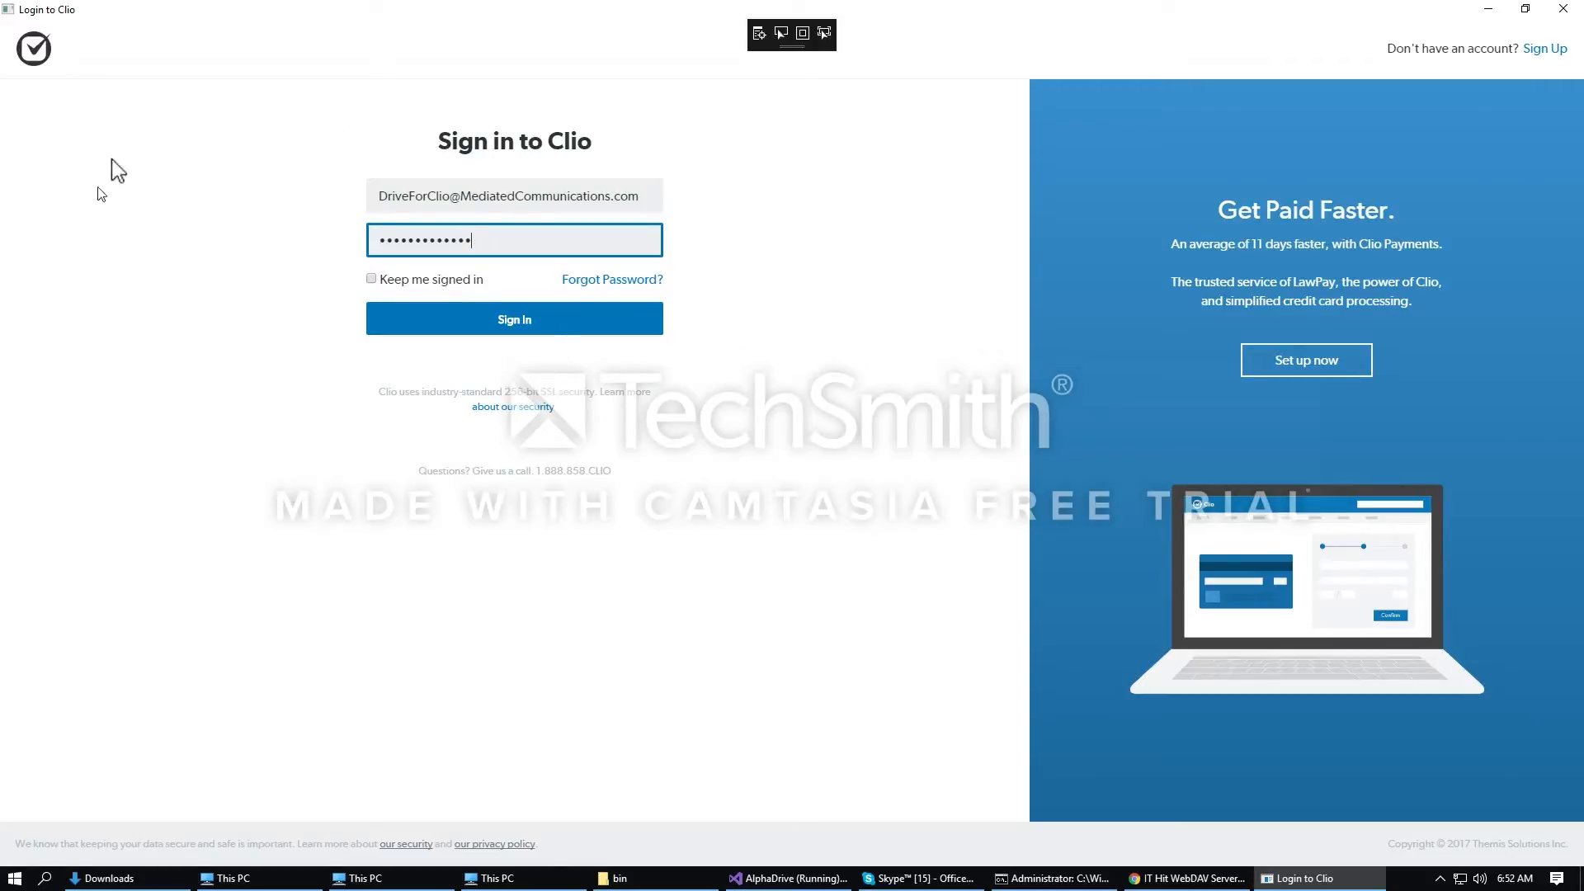
# Step: Submit the Clio sign-in and agree to connect the File System Provider for Clio
pyautogui.click(504, 324)
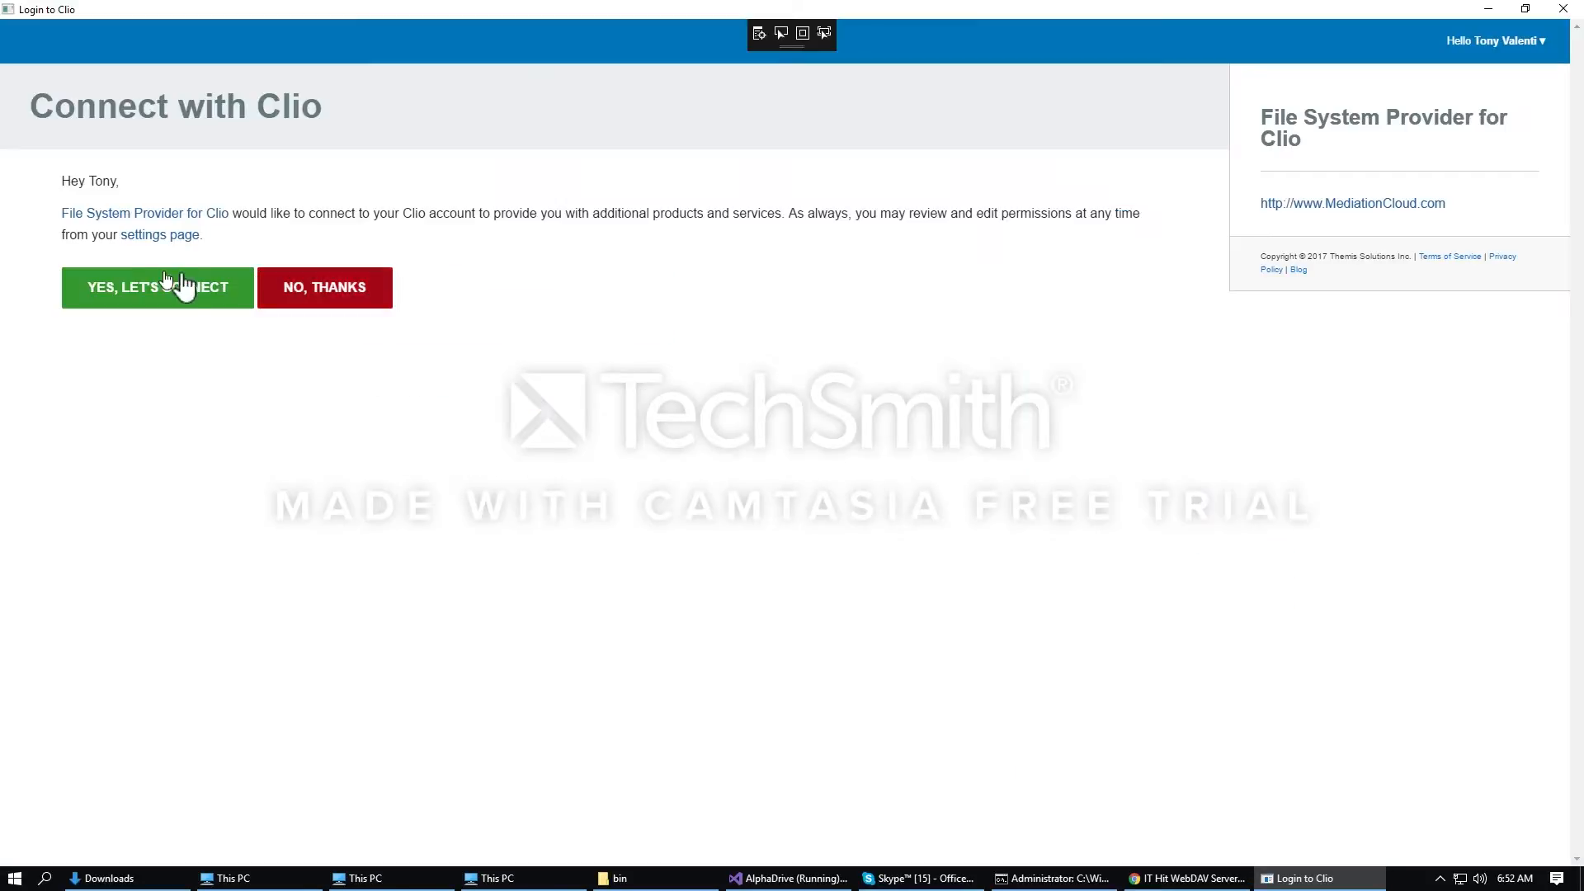
pyautogui.click(144, 291)
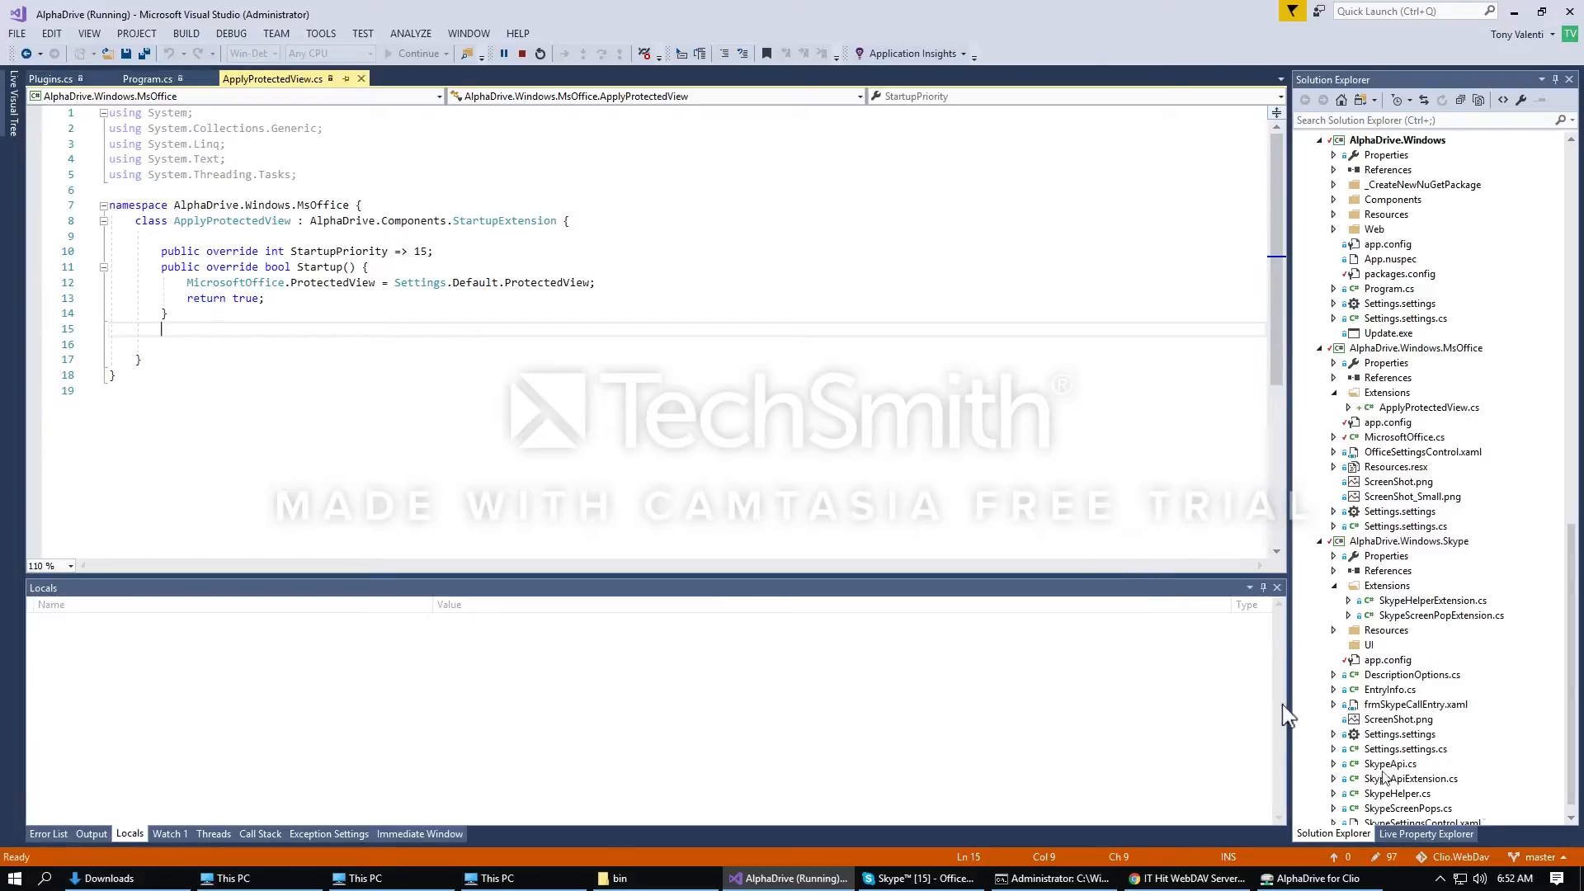
# Step: Wait while AlphaDrive loads Clio data and opens the AlphaDrive for Clio (Z:) drive
pyautogui.moveTo(1347, 881)
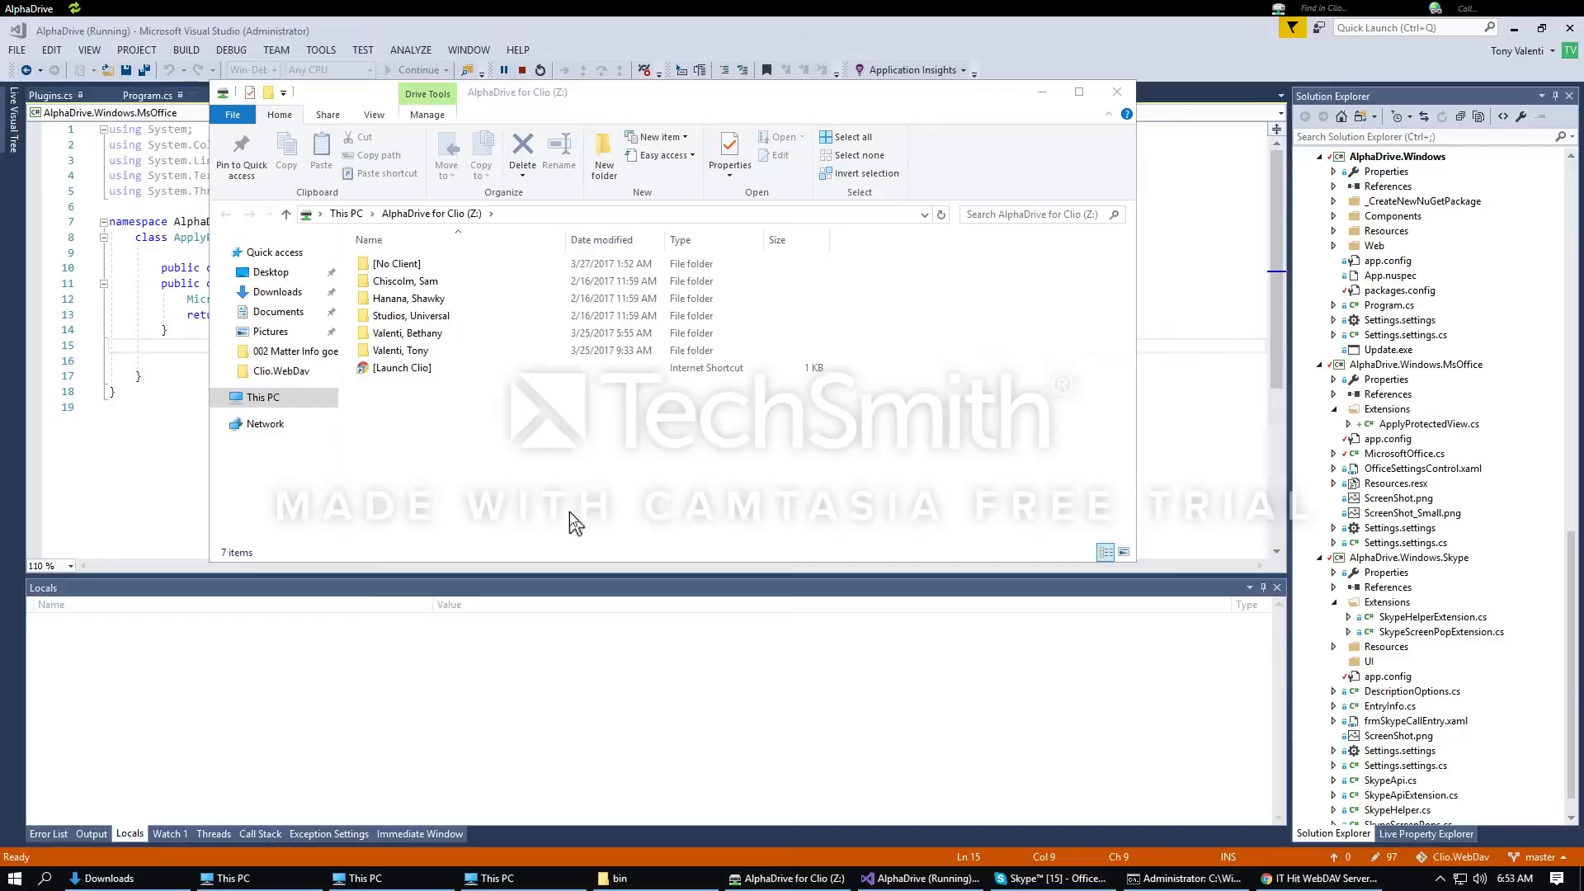
# Step: Open Engagement Letter (5) from the client's 002 Matter Info goes here folder on Z:
pyautogui.click(576, 521)
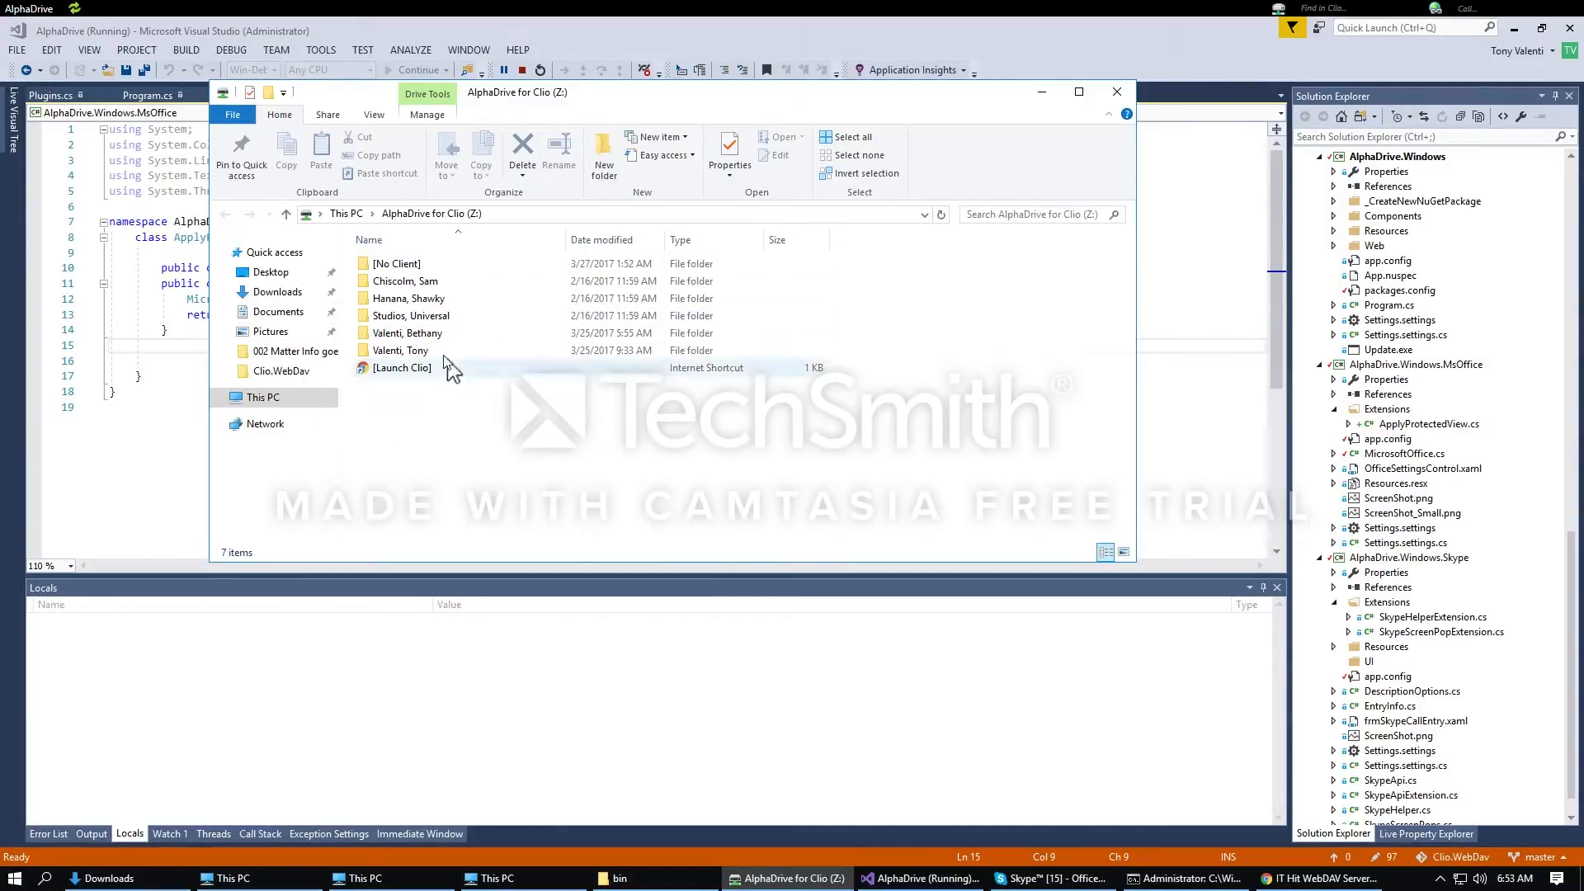
pyautogui.doubleClick(424, 302)
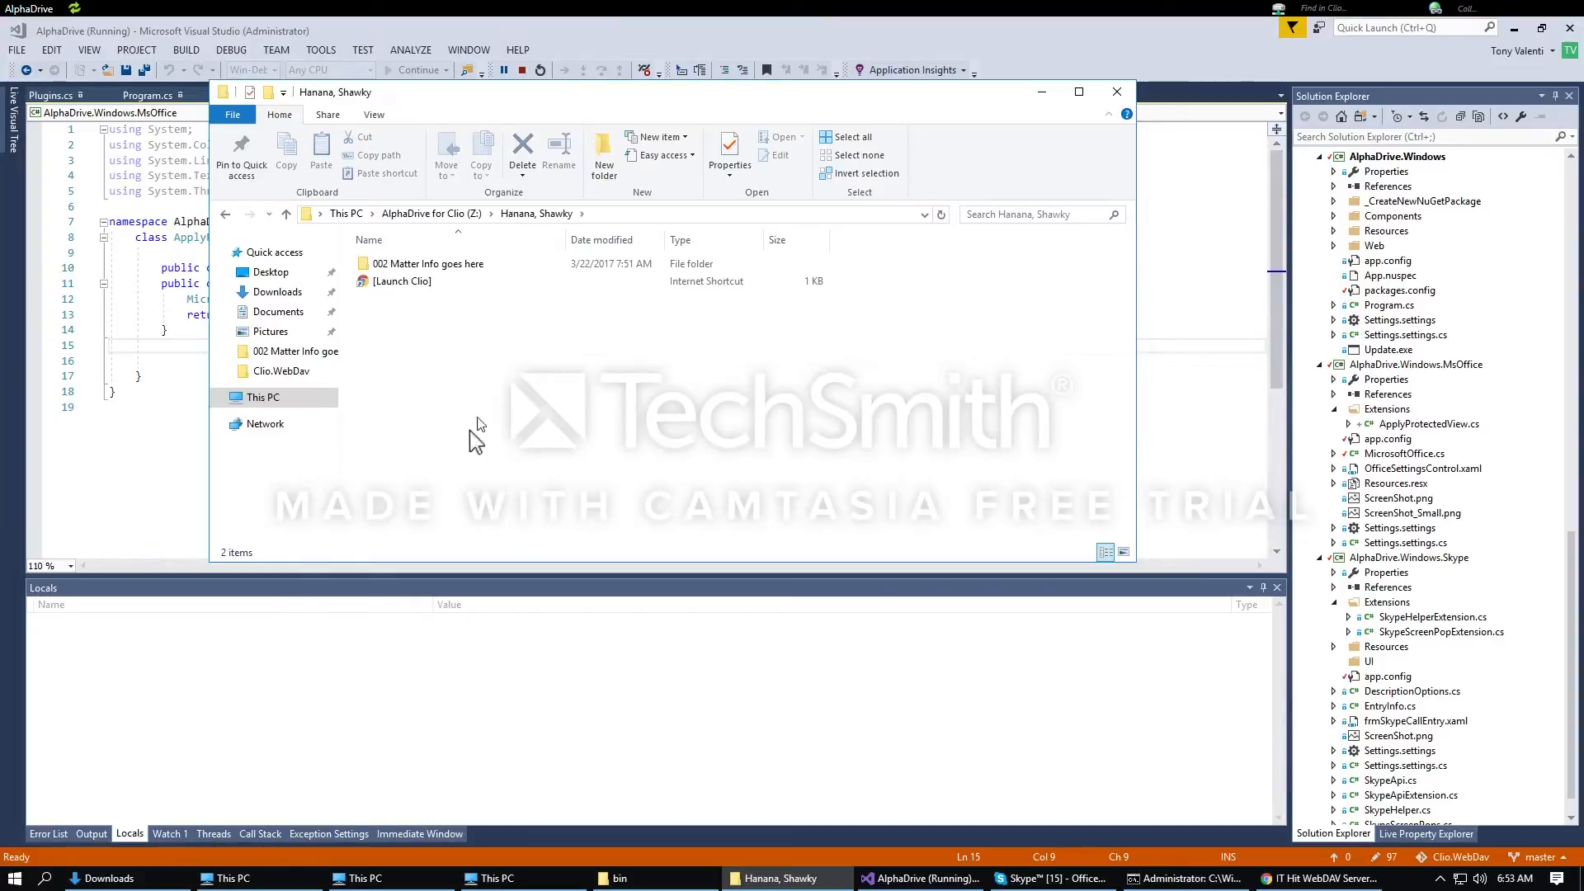
pyautogui.doubleClick(447, 266)
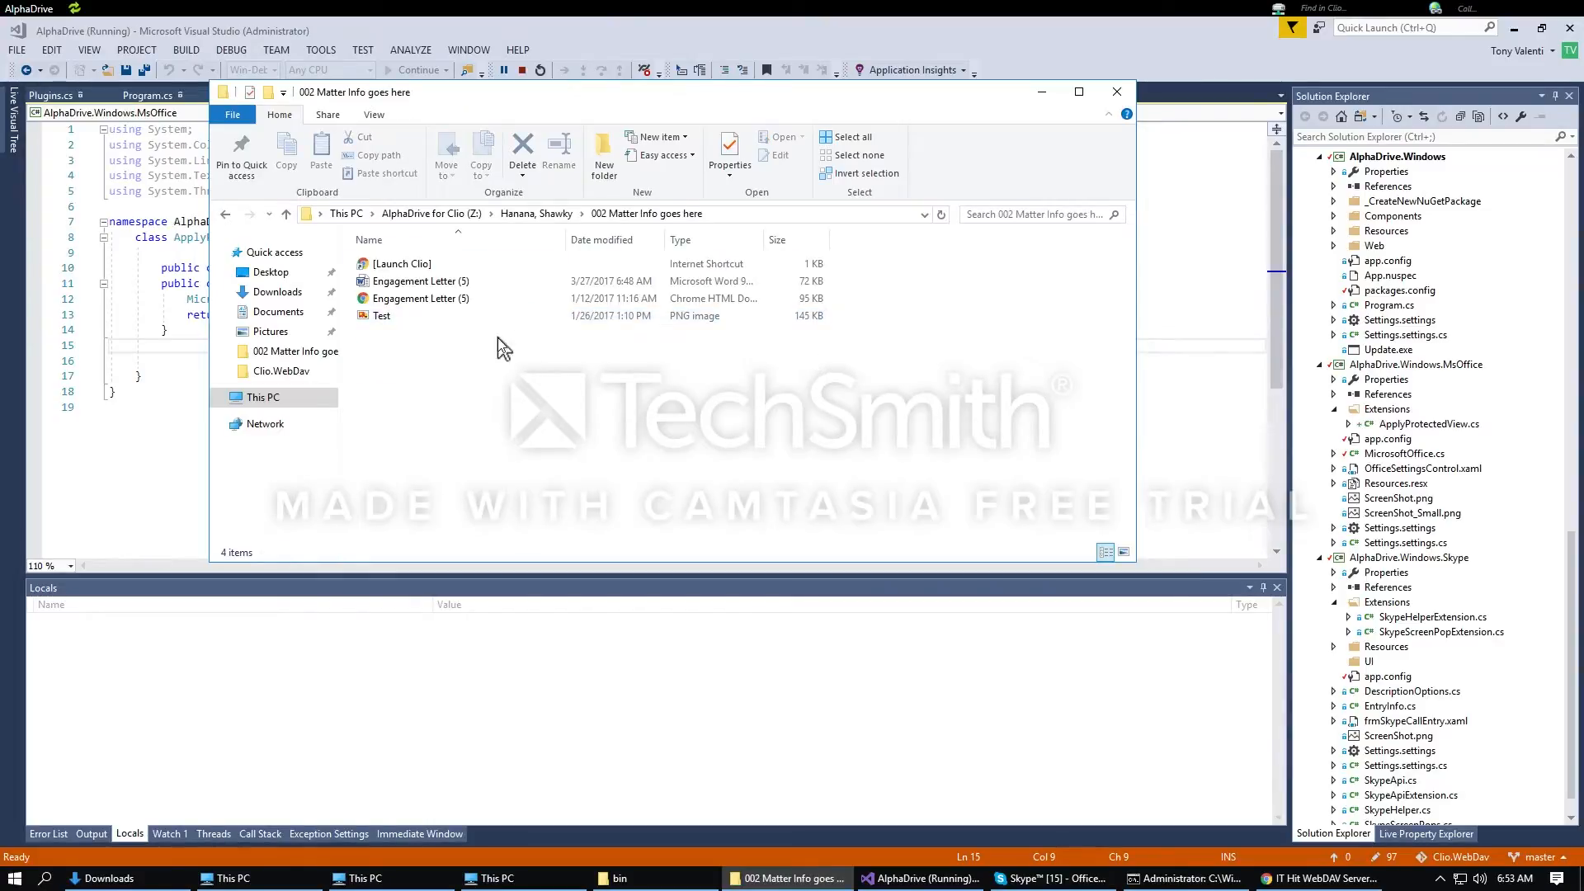
pyautogui.doubleClick(412, 283)
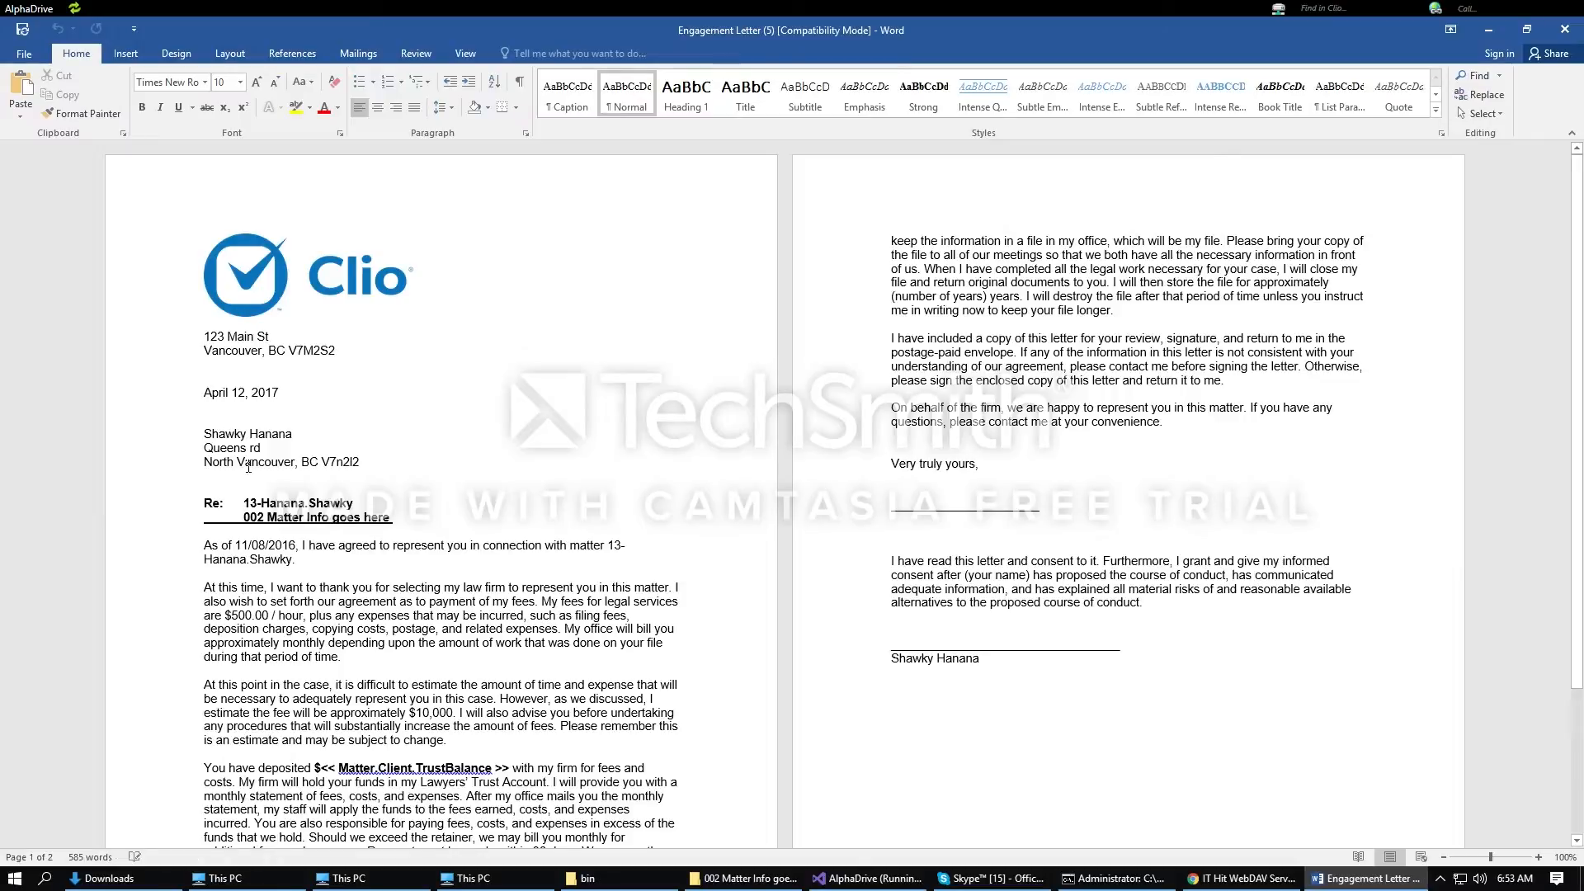
# Step: Change the letter's month from April to March, save it to the server, and close it
pyautogui.click(244, 391)
pyautogui.hotkey('ctrl', 'shift', 'Left')
pyautogui.write('March')
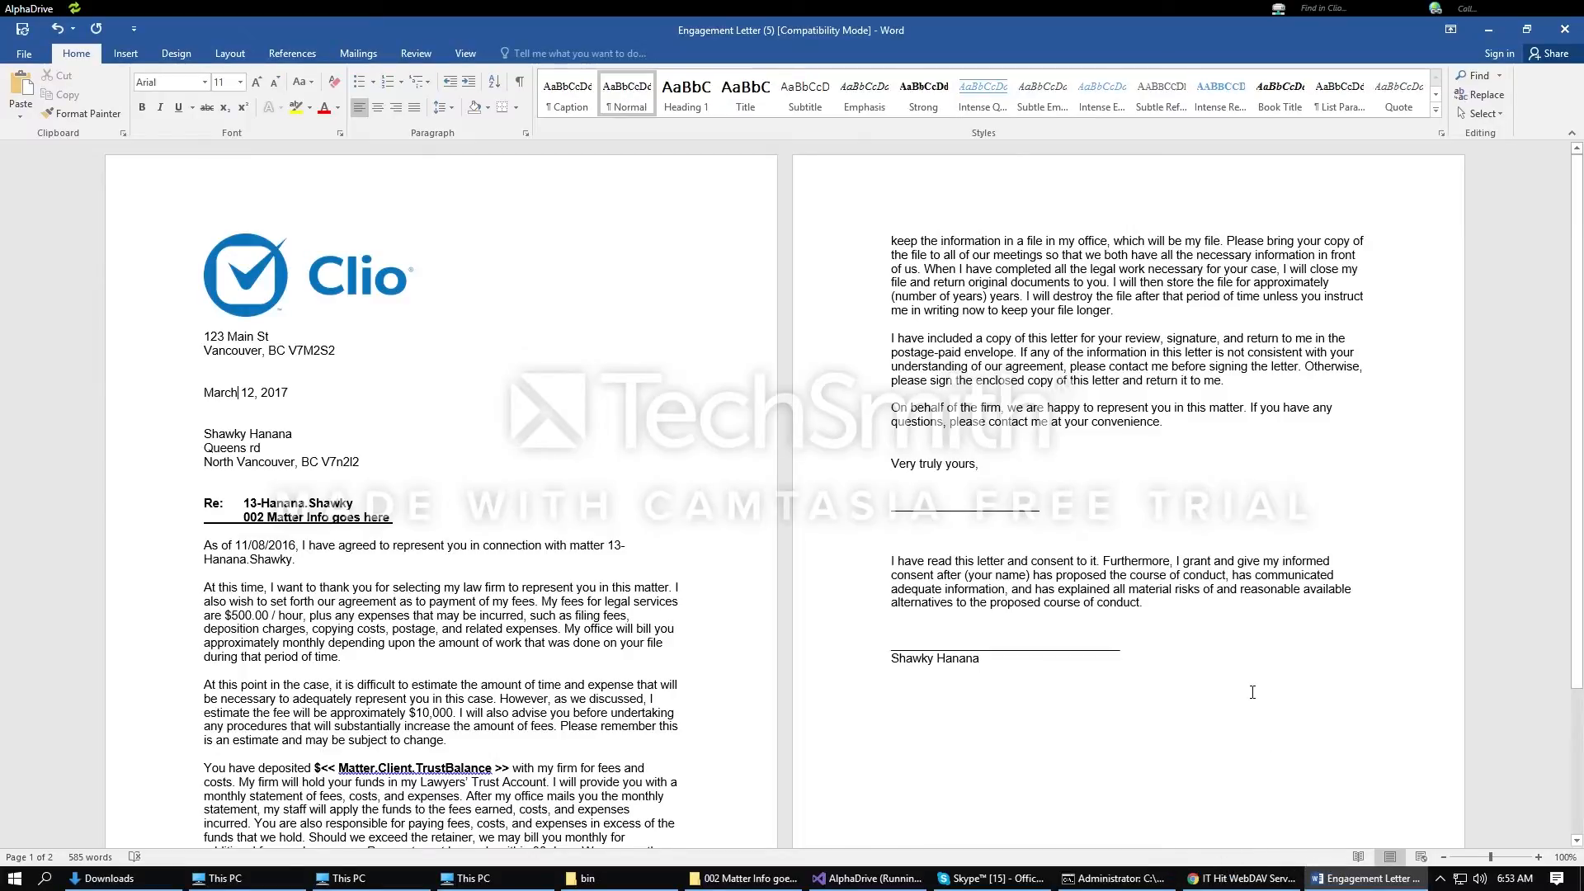
pyautogui.hotkey('ctrl', 's')
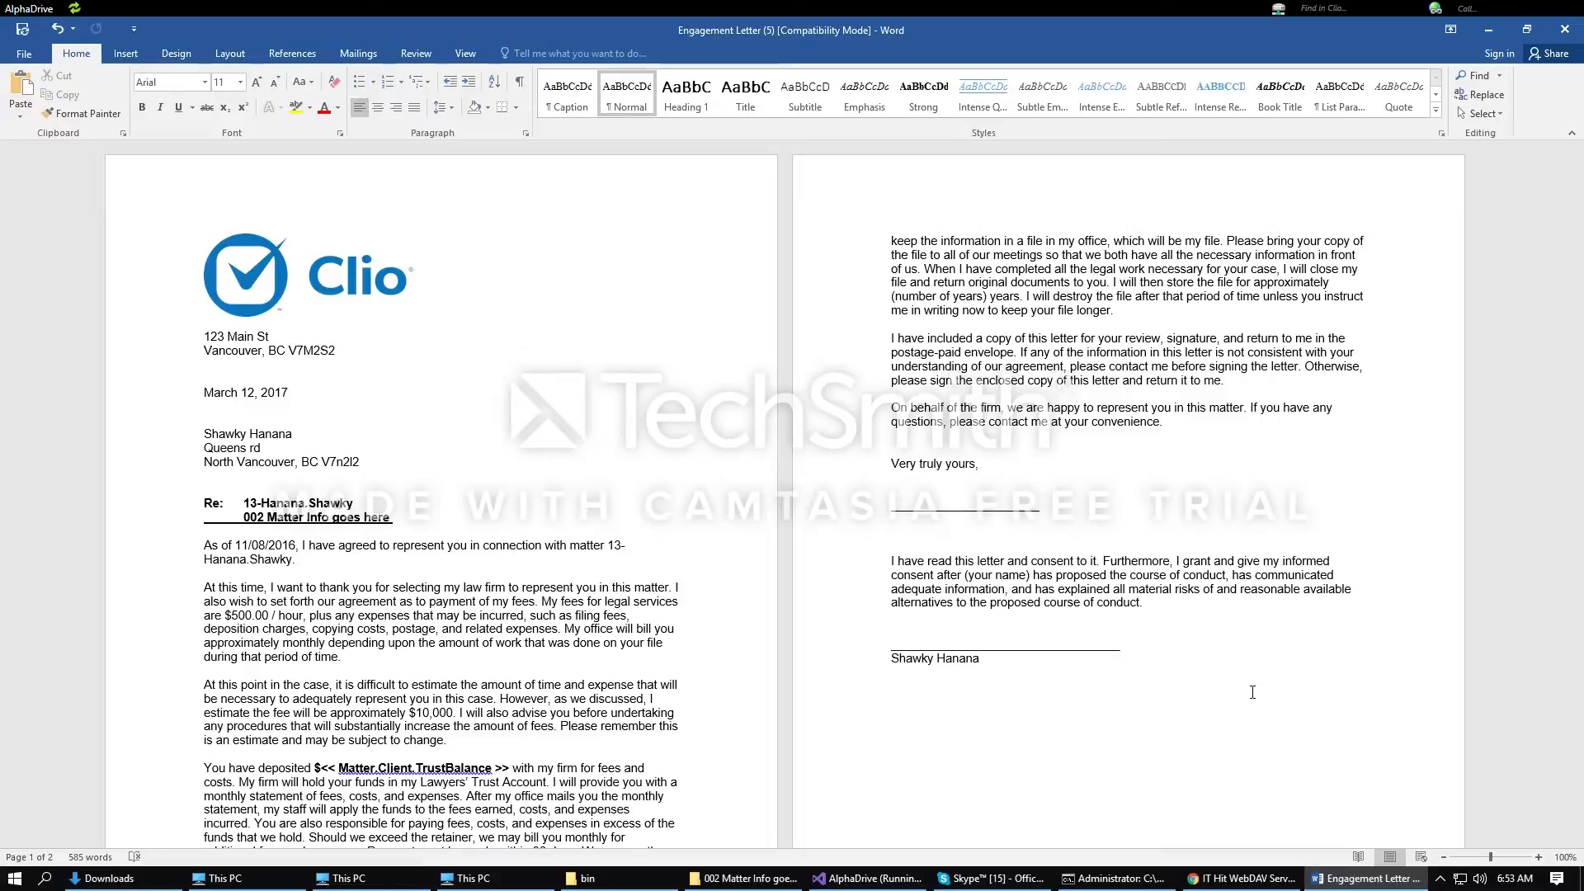
pyautogui.click(1565, 29)
pyautogui.click(748, 523)
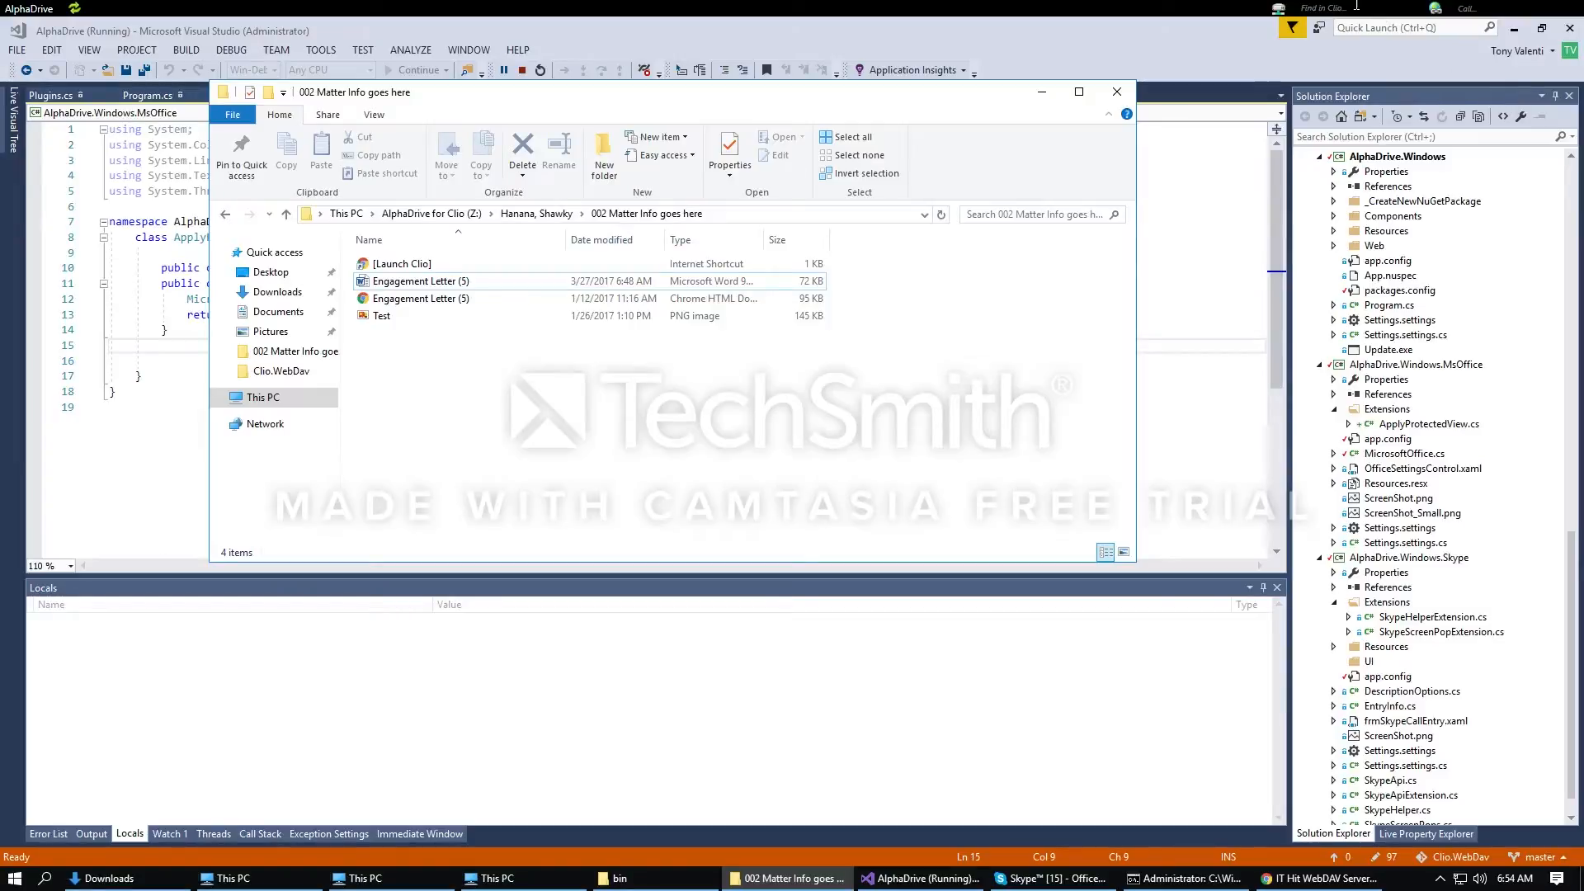
pyautogui.click(1460, 8)
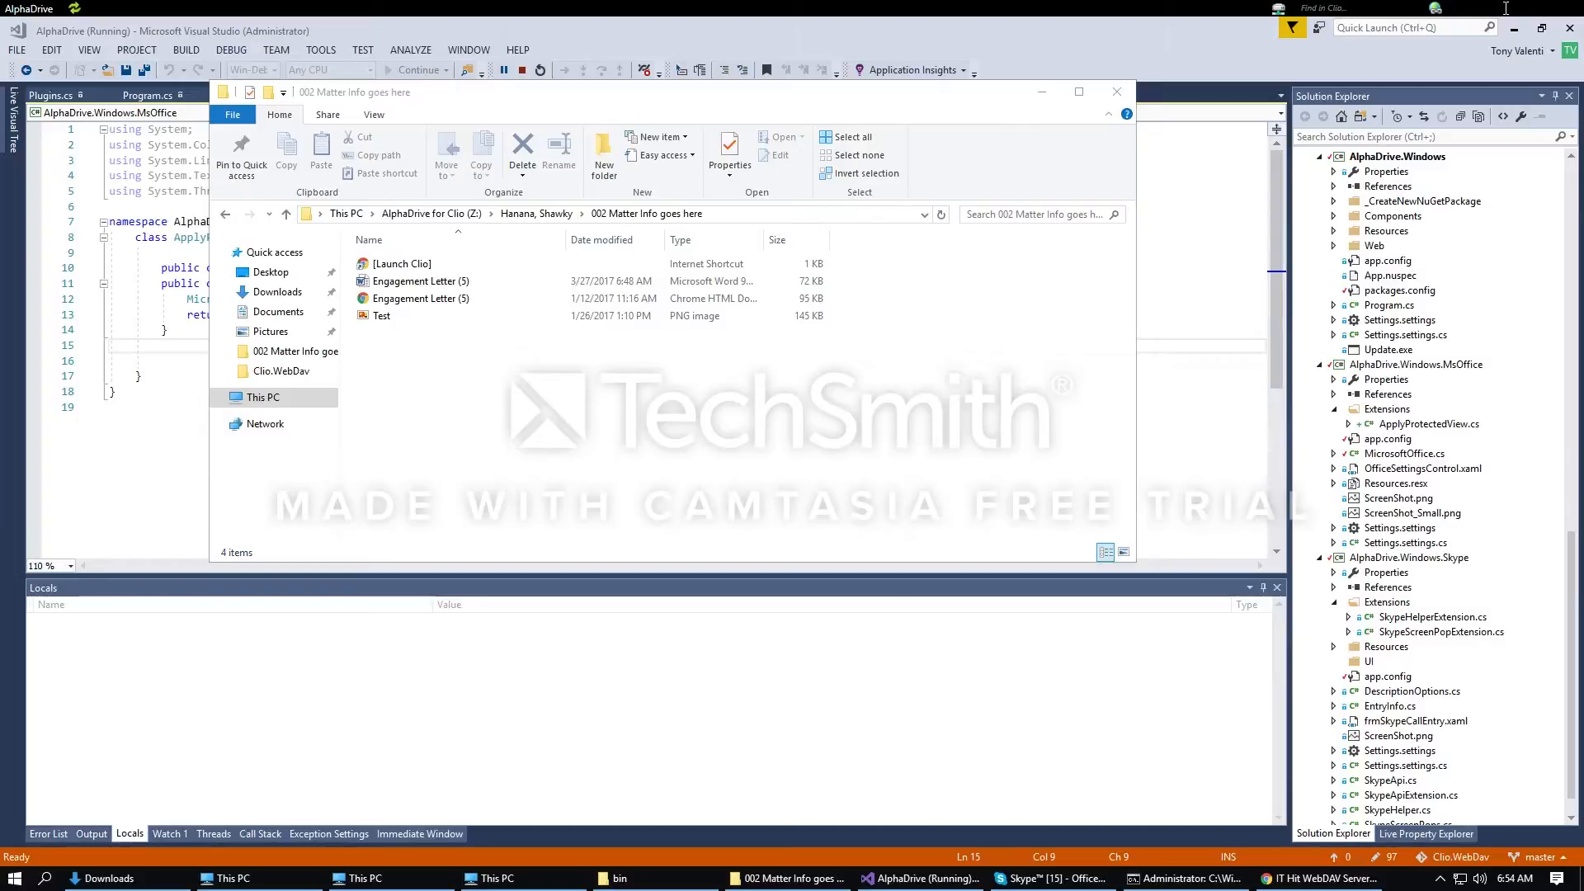
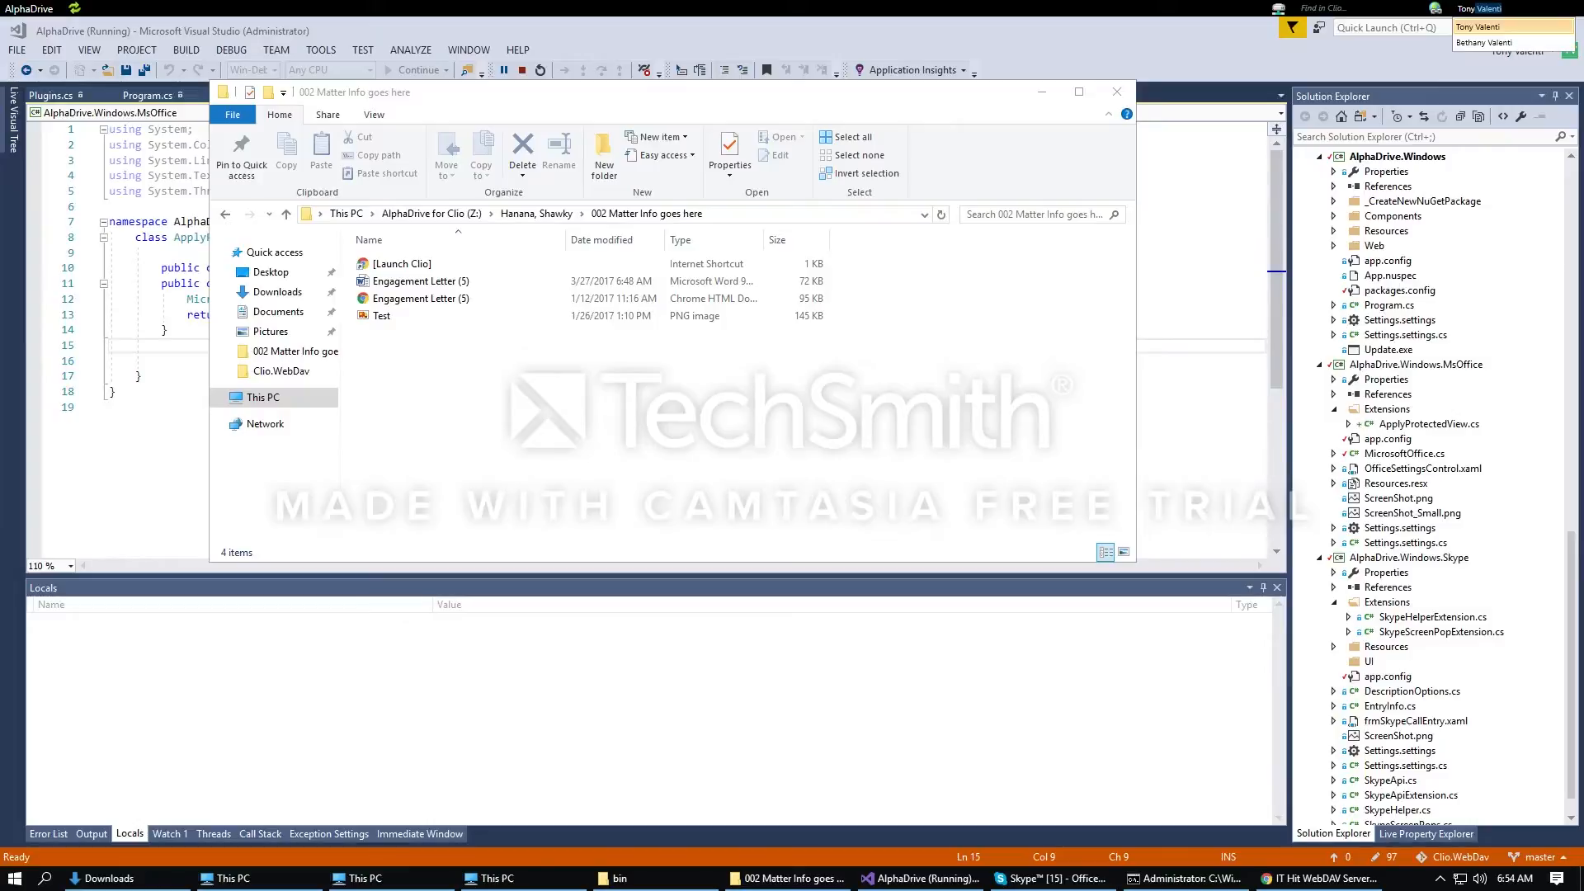
# Step: Search Find in Clio for the contact's first name and call them via Skype
pyautogui.press('Return')
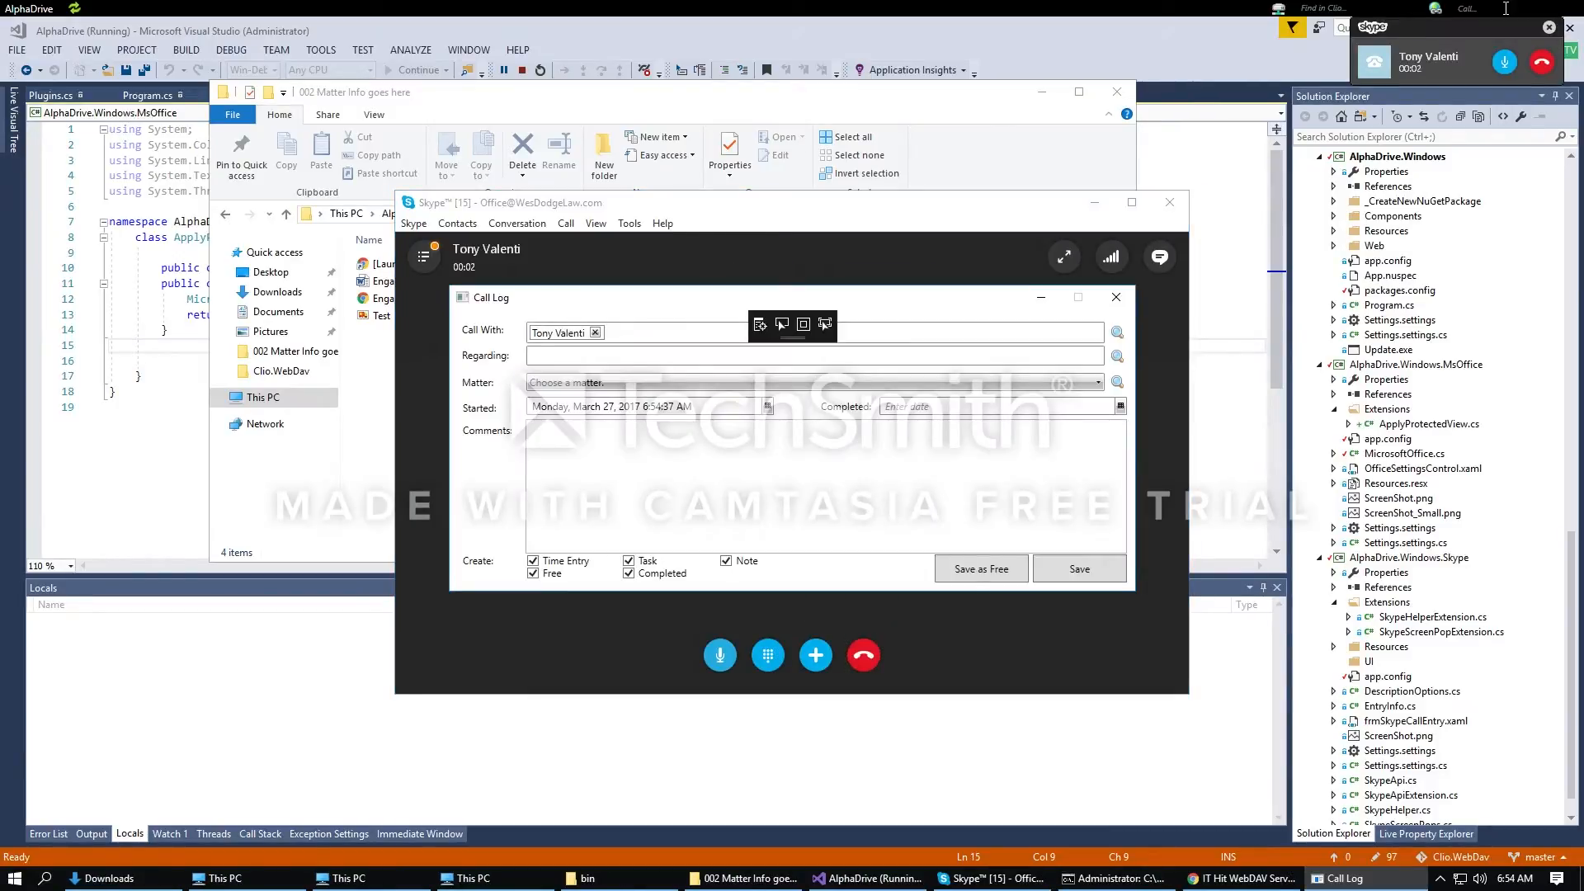
# Step: Bring the active Skype call to the front and let the call complete
pyautogui.click(845, 661)
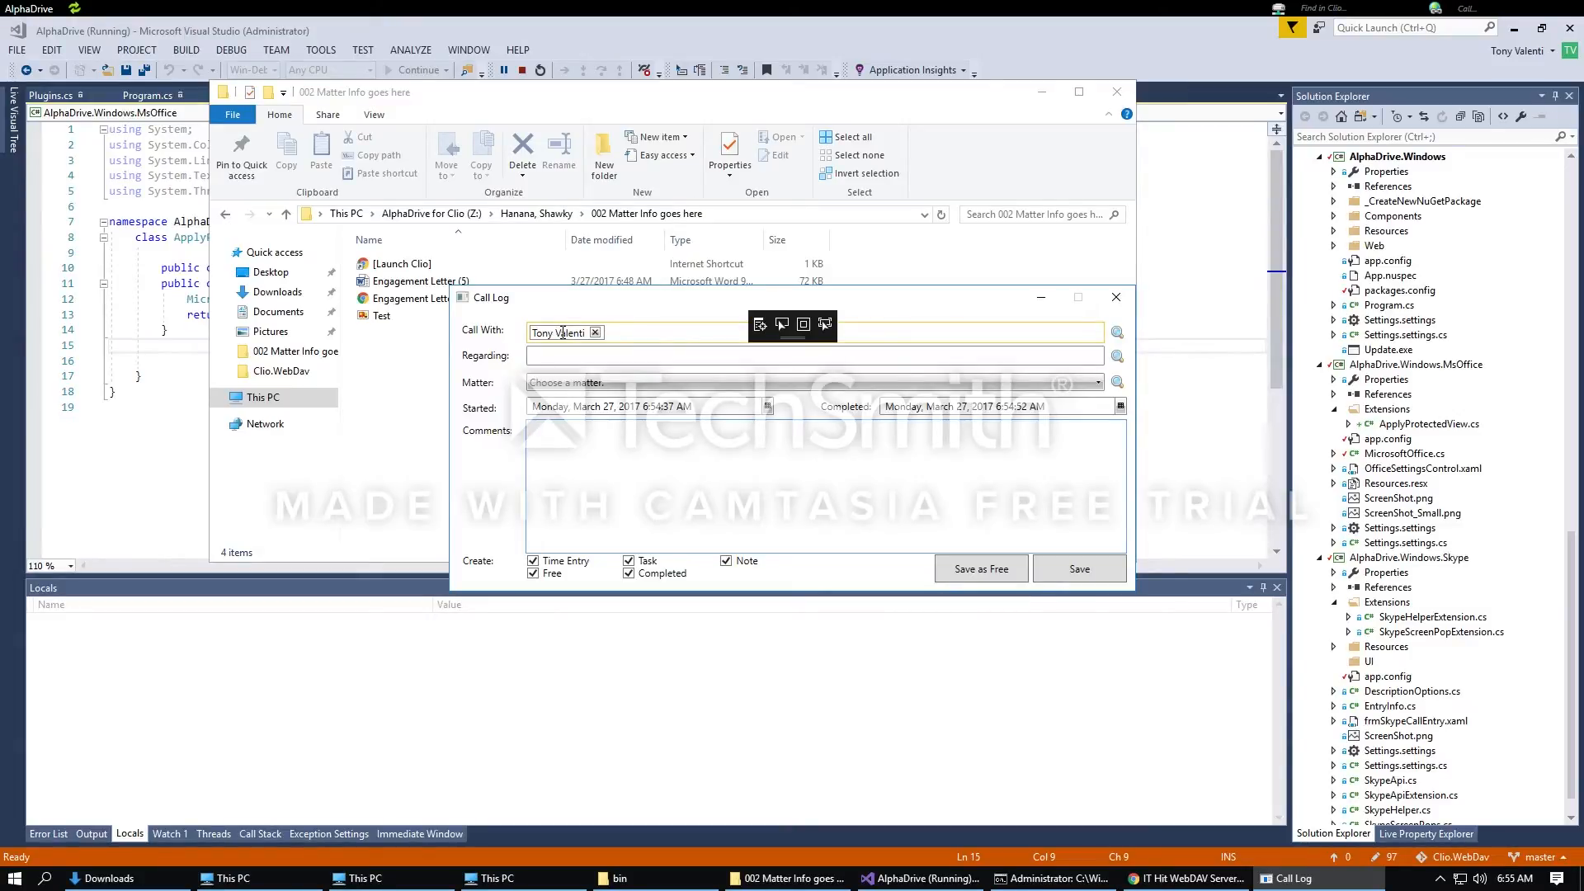
# Step: Link the call log to the Estate Planning matter with completion at 8:00 AM, March 27, 2017
pyautogui.click(610, 385)
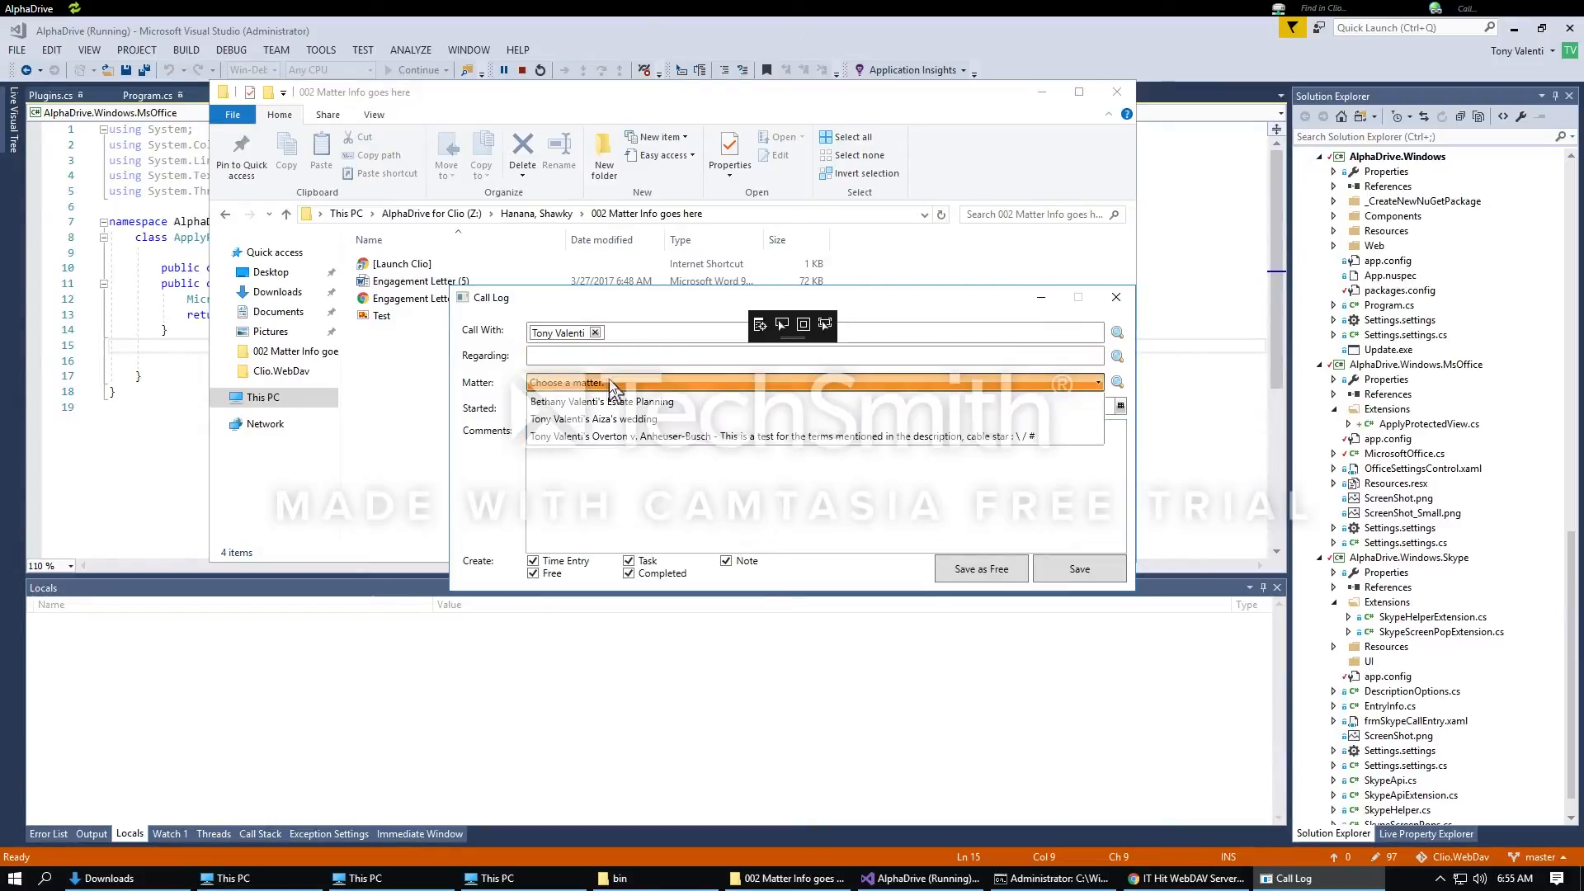
pyautogui.click(650, 402)
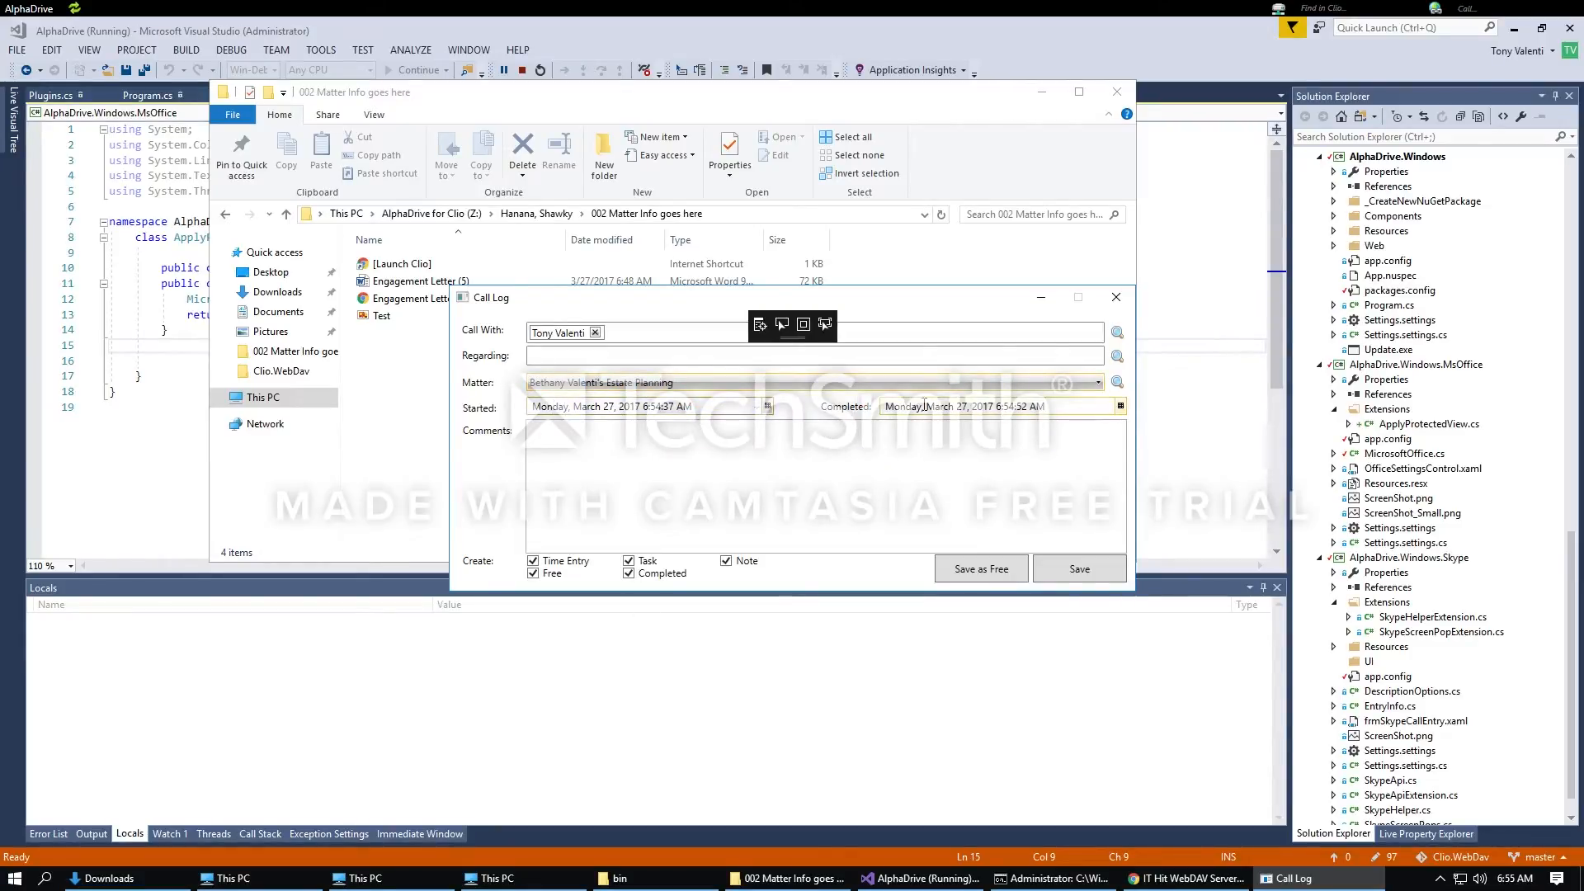
pyautogui.click(1121, 406)
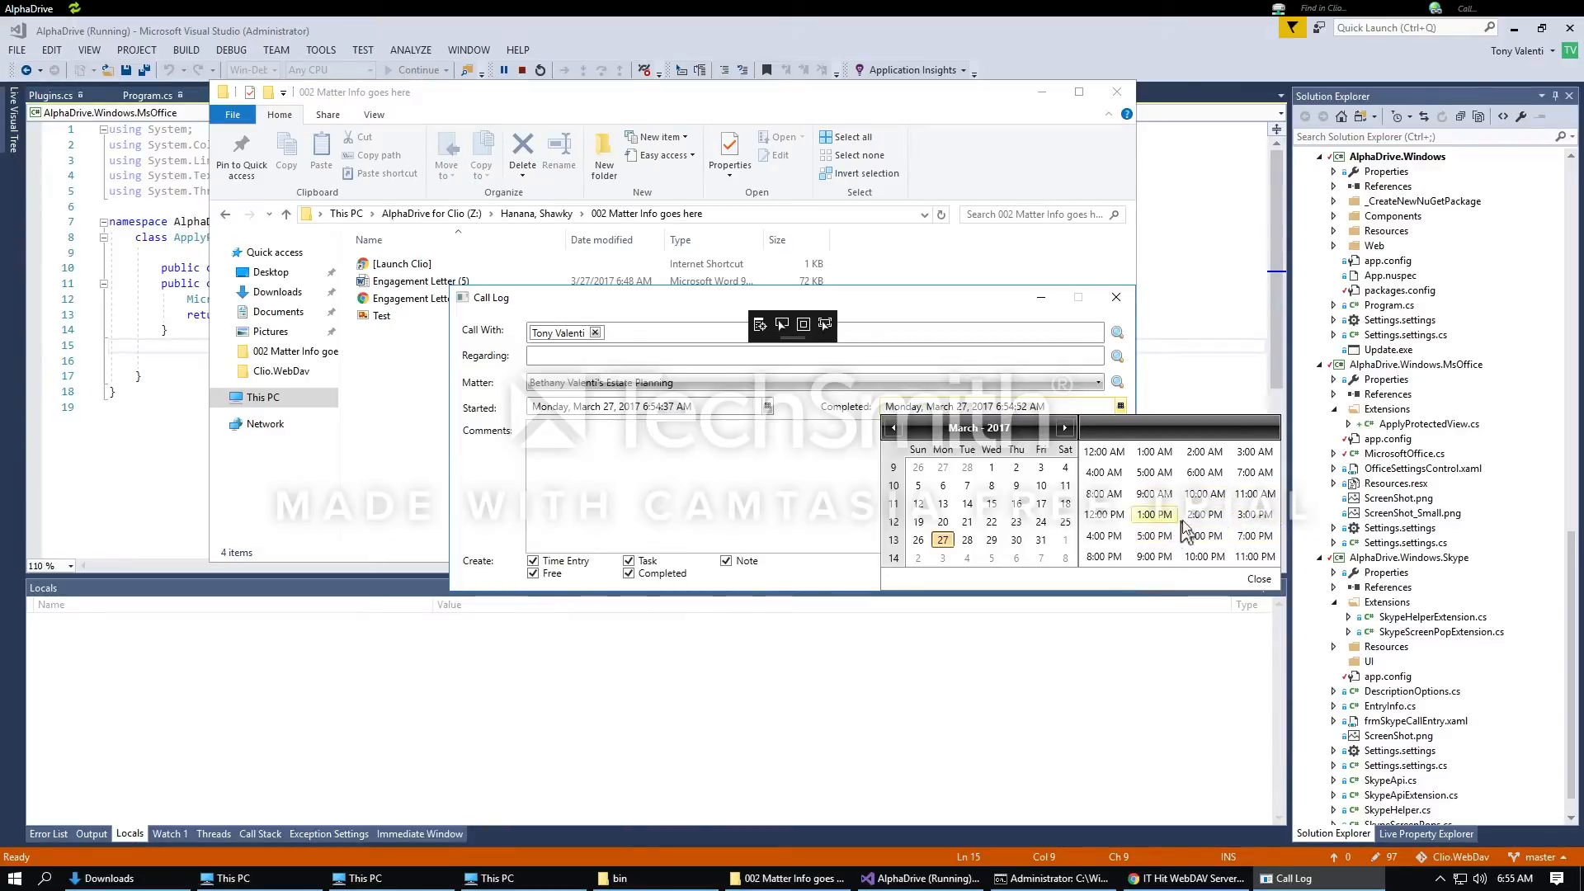
pyautogui.click(1109, 494)
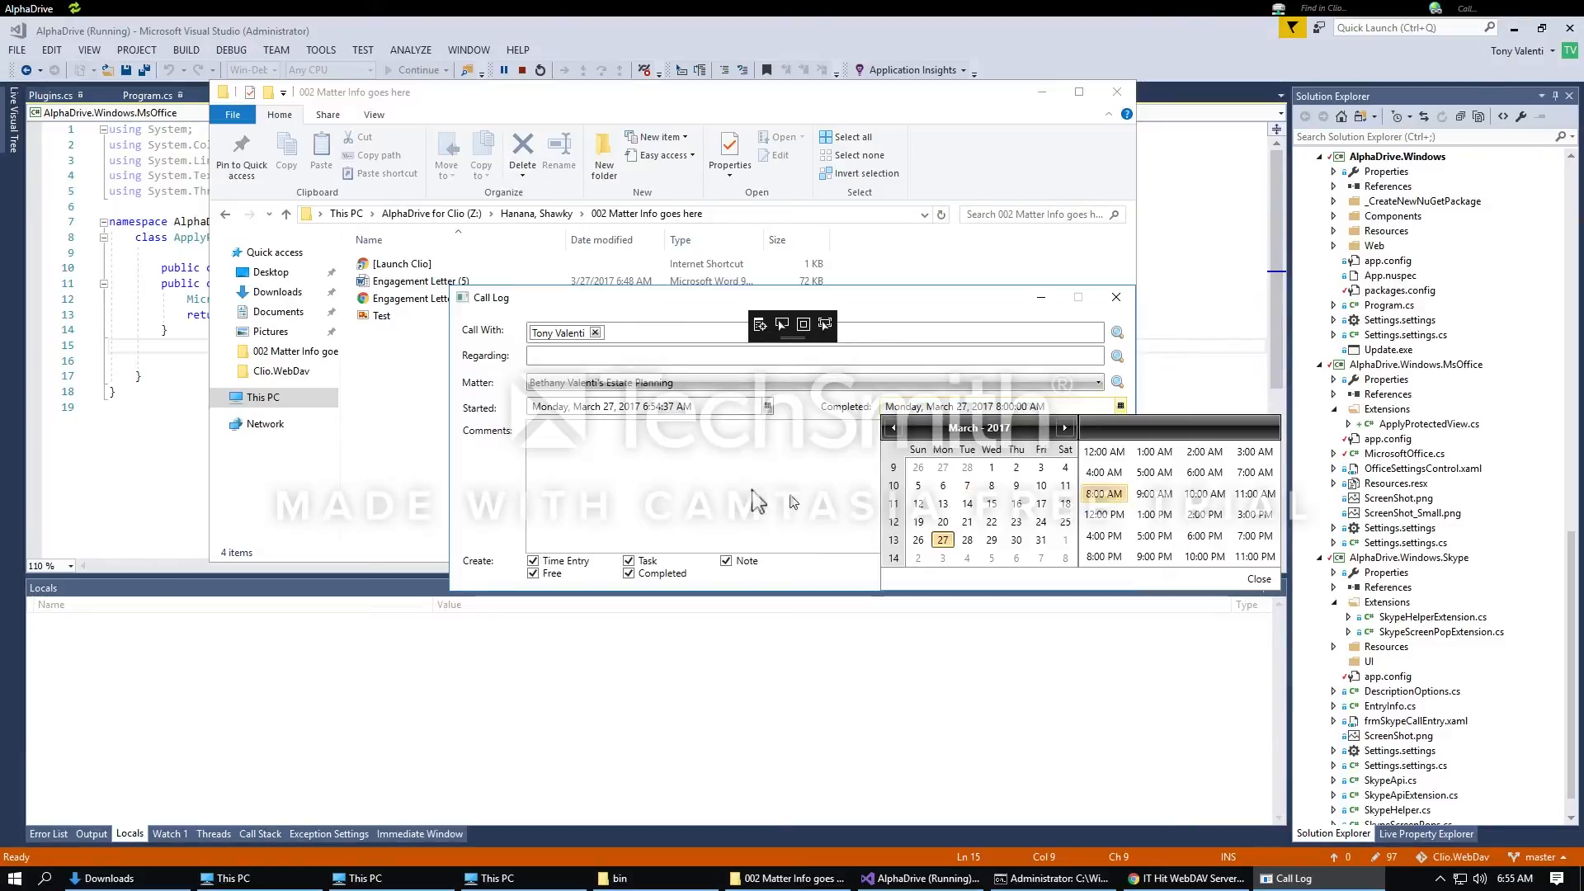
pyautogui.click(716, 472)
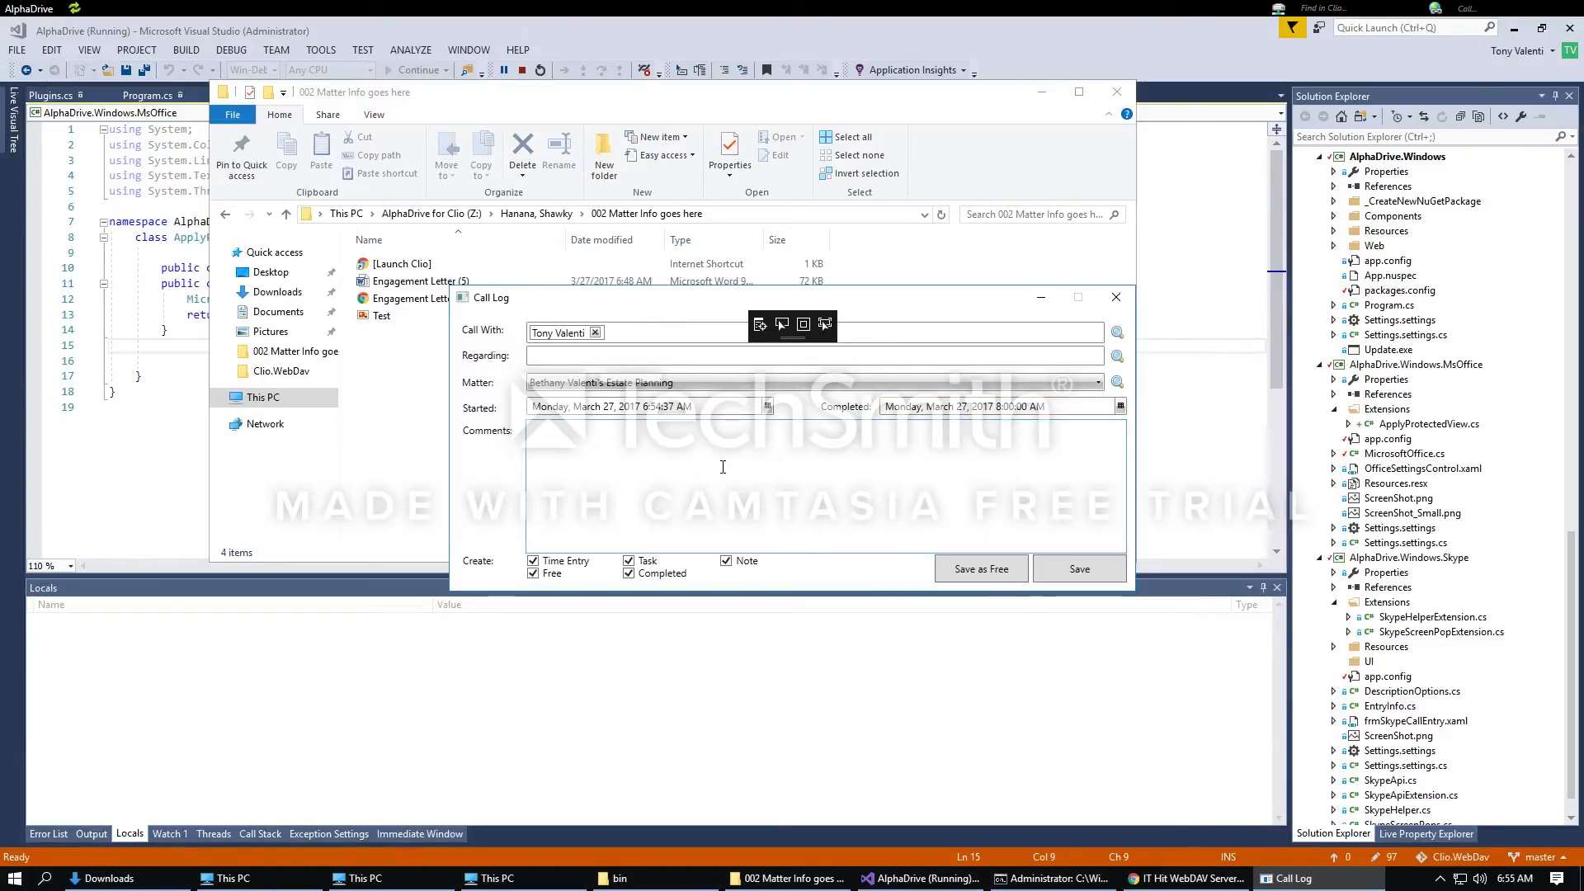
# Step: Comment 'Call with client RE plan.', uncheck Free, and save the call log
pyautogui.write('Call with client RE plan.')
pyautogui.click(532, 574)
pyautogui.click(1096, 574)
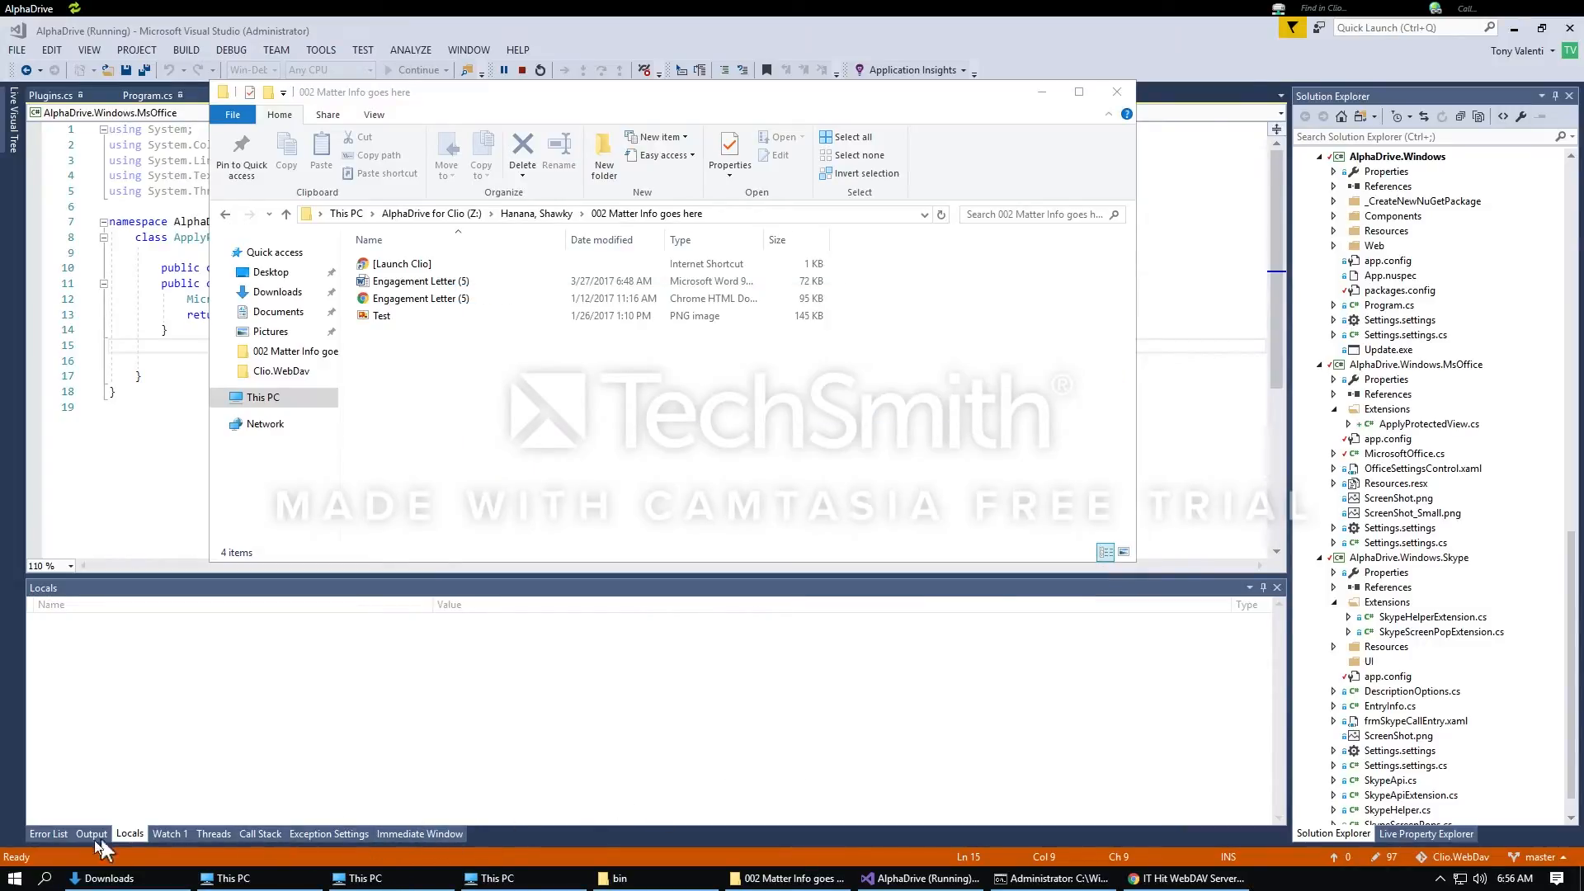
# Step: Launch Google Chrome from the Start menu
pyautogui.click(15, 878)
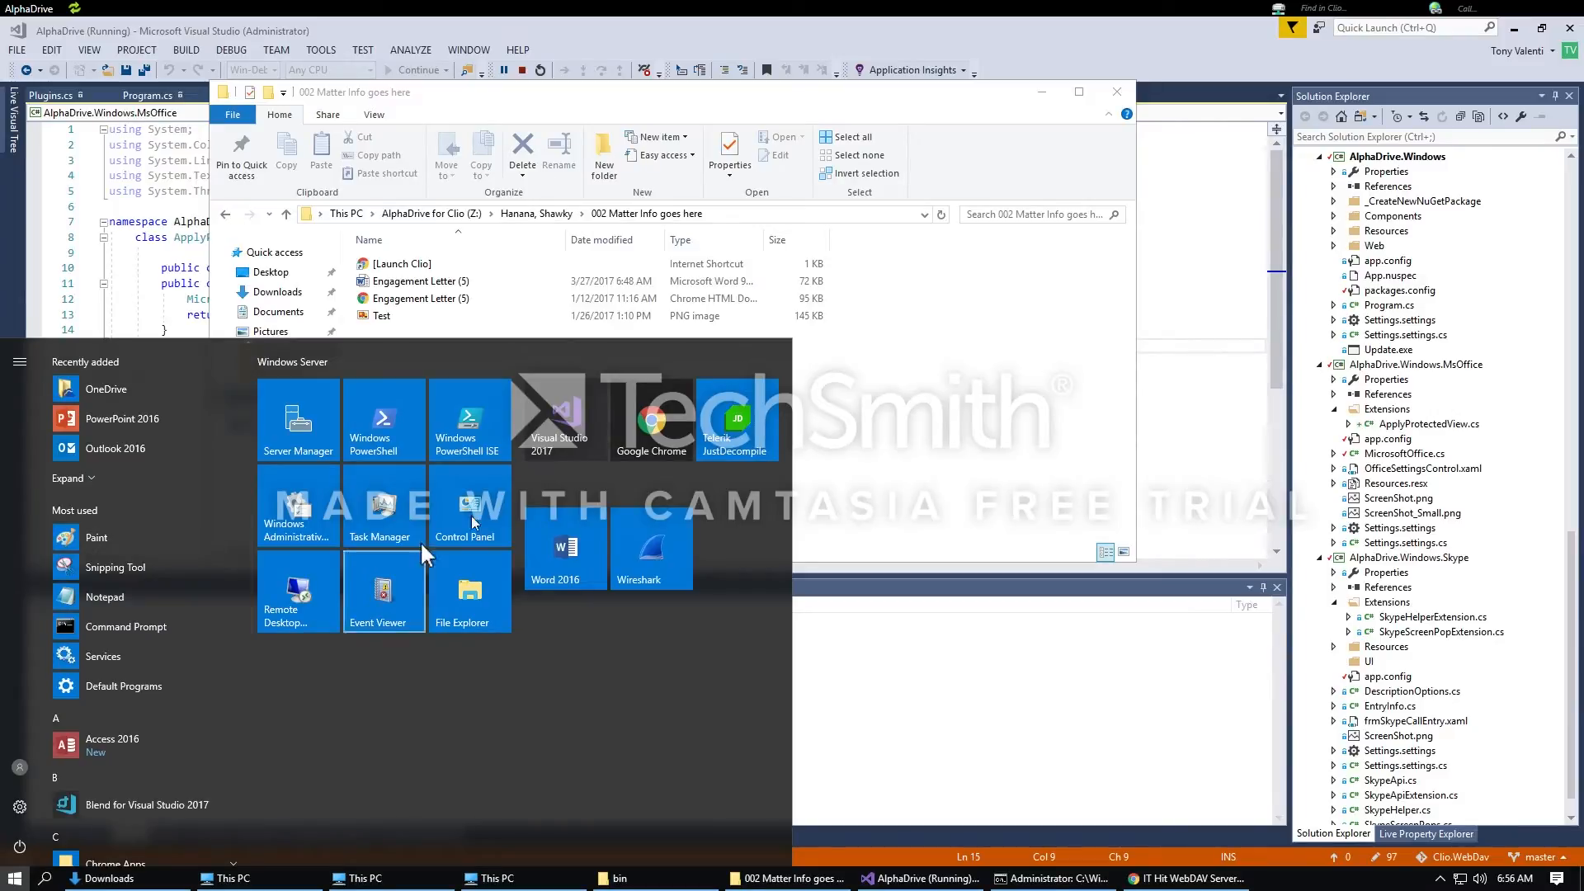
pyautogui.click(635, 448)
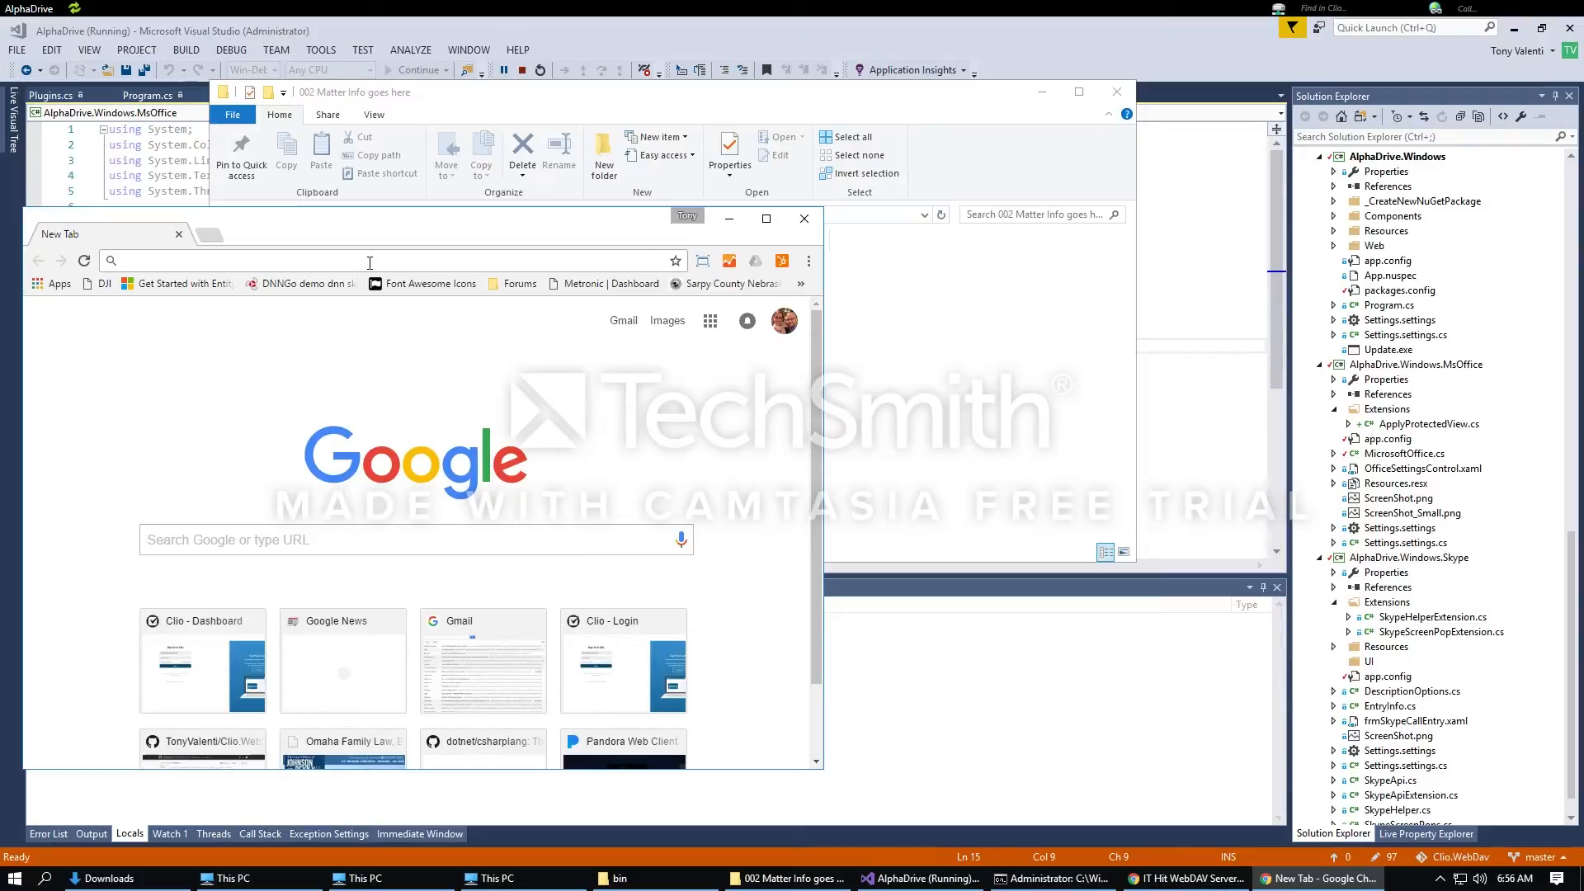
# Step: Go to App.Clio.com and sign in with the firm's Clio email and password
pyautogui.write('App.Clio.com')
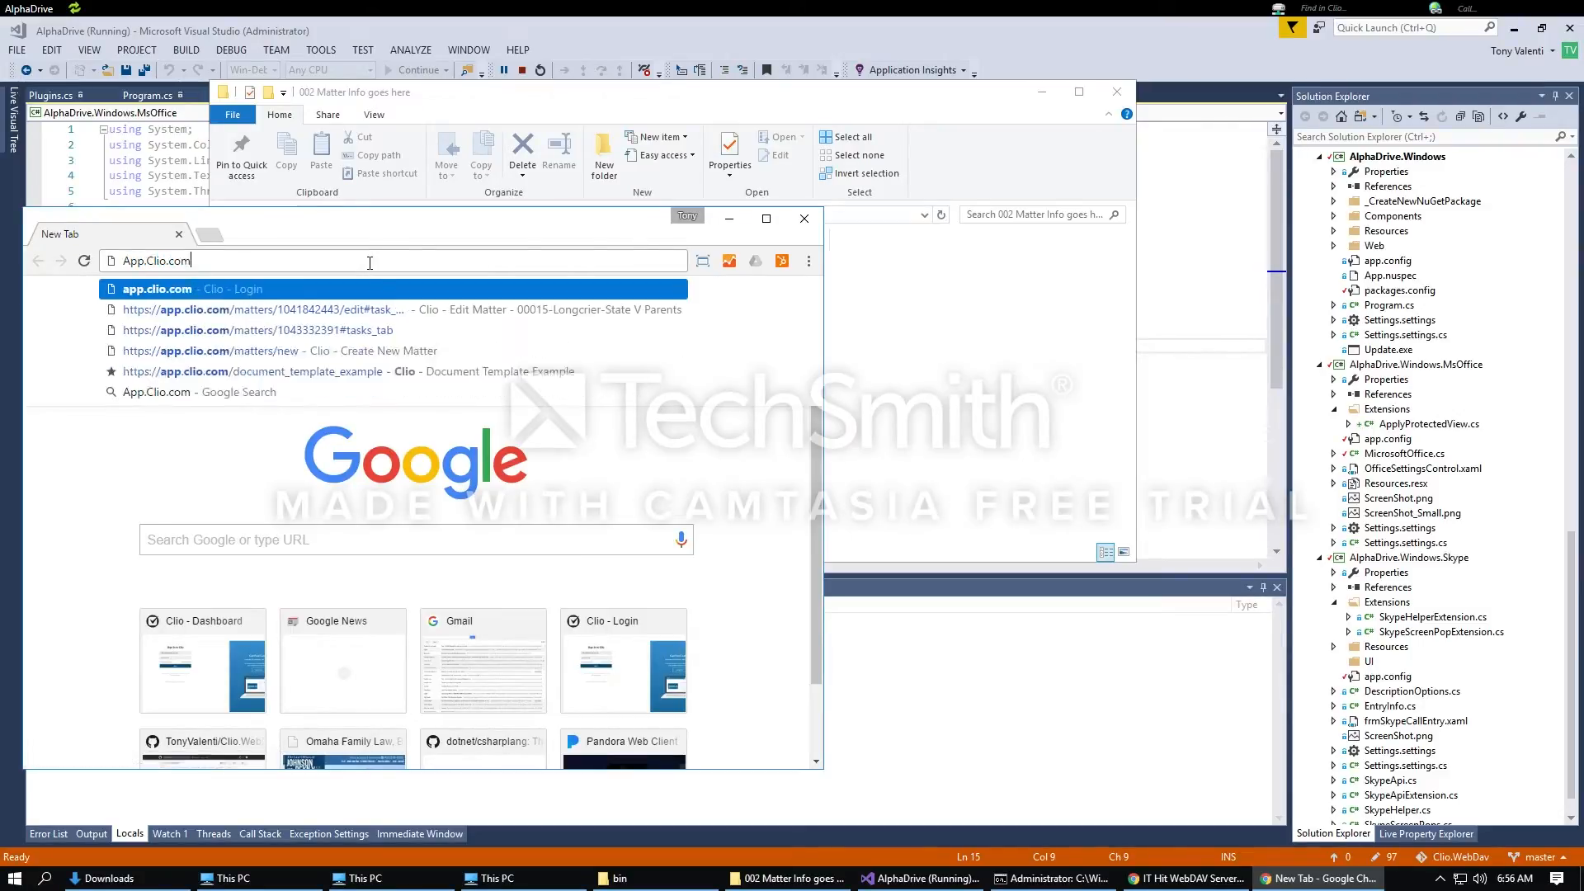
pyautogui.press('Return')
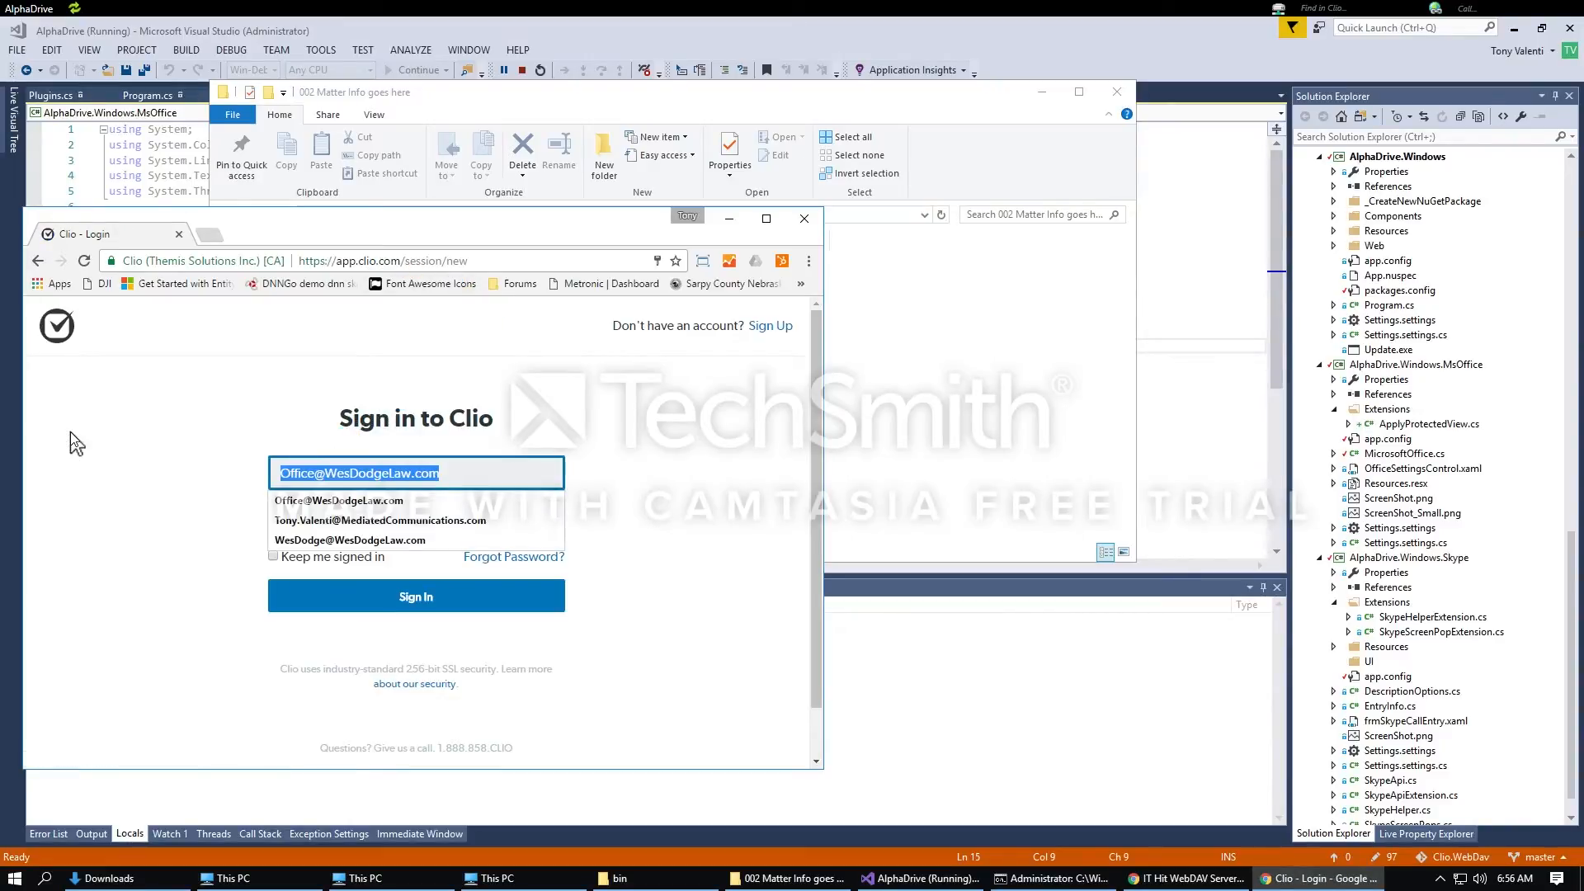
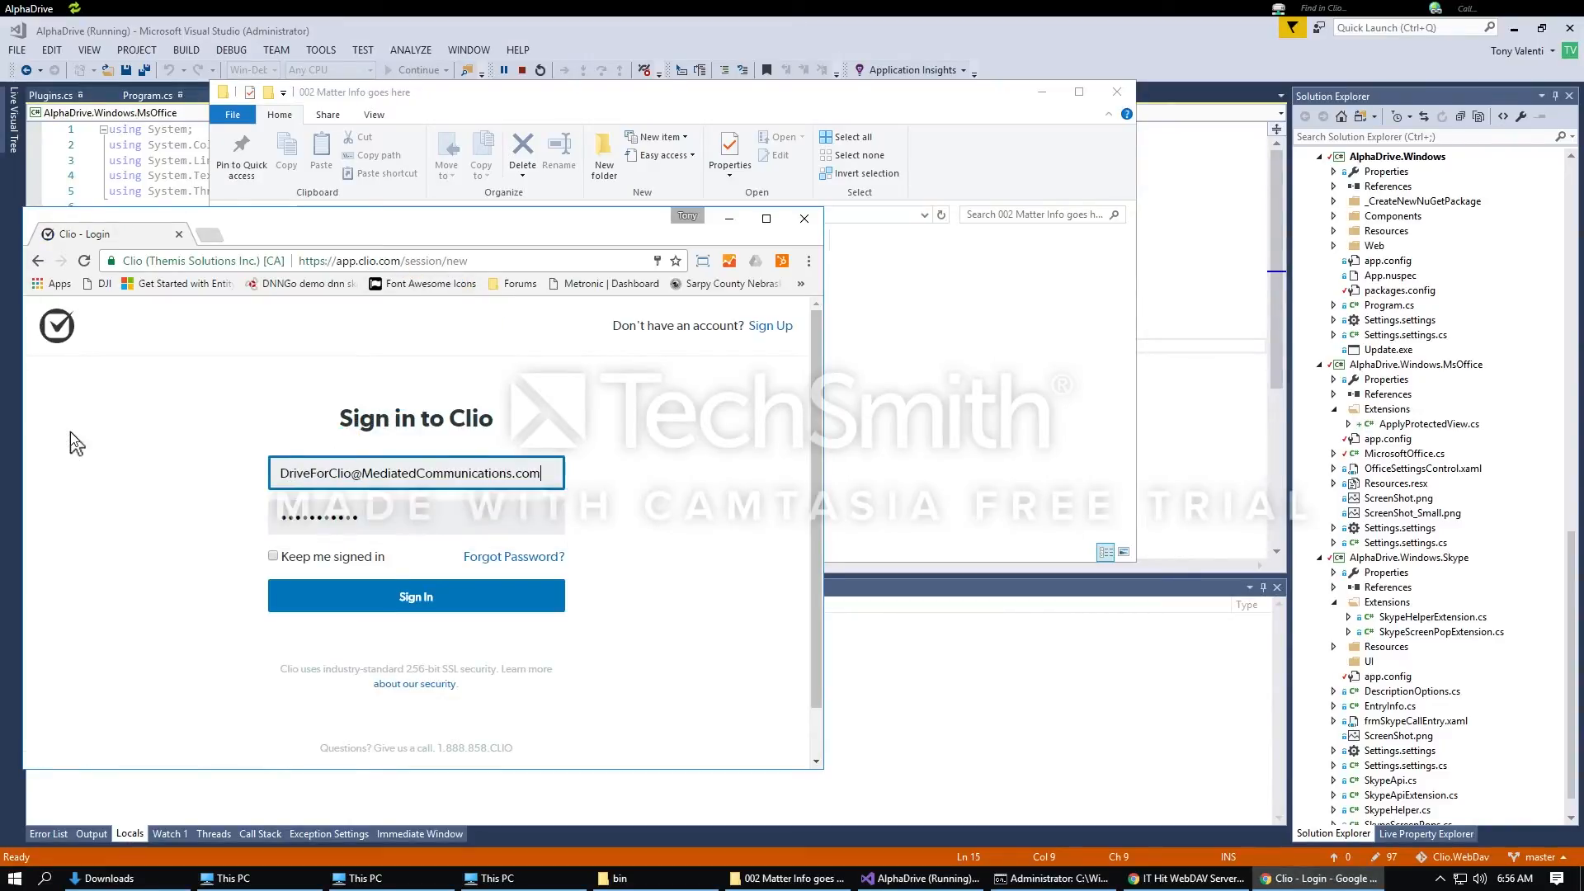
pyautogui.press('Return')
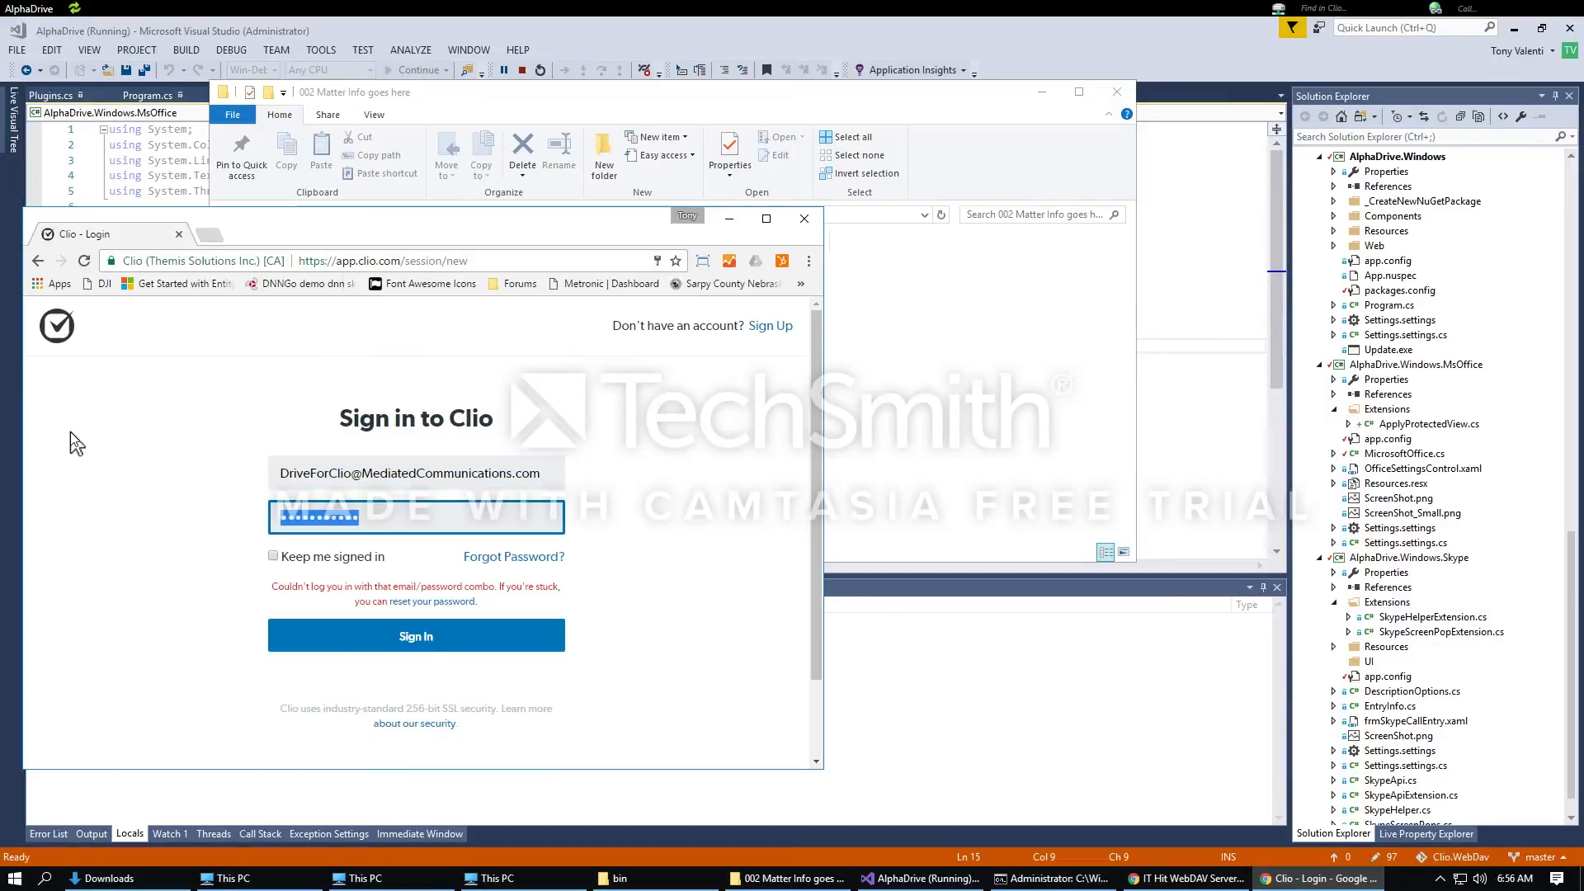
pyautogui.write('•••••••••••••')
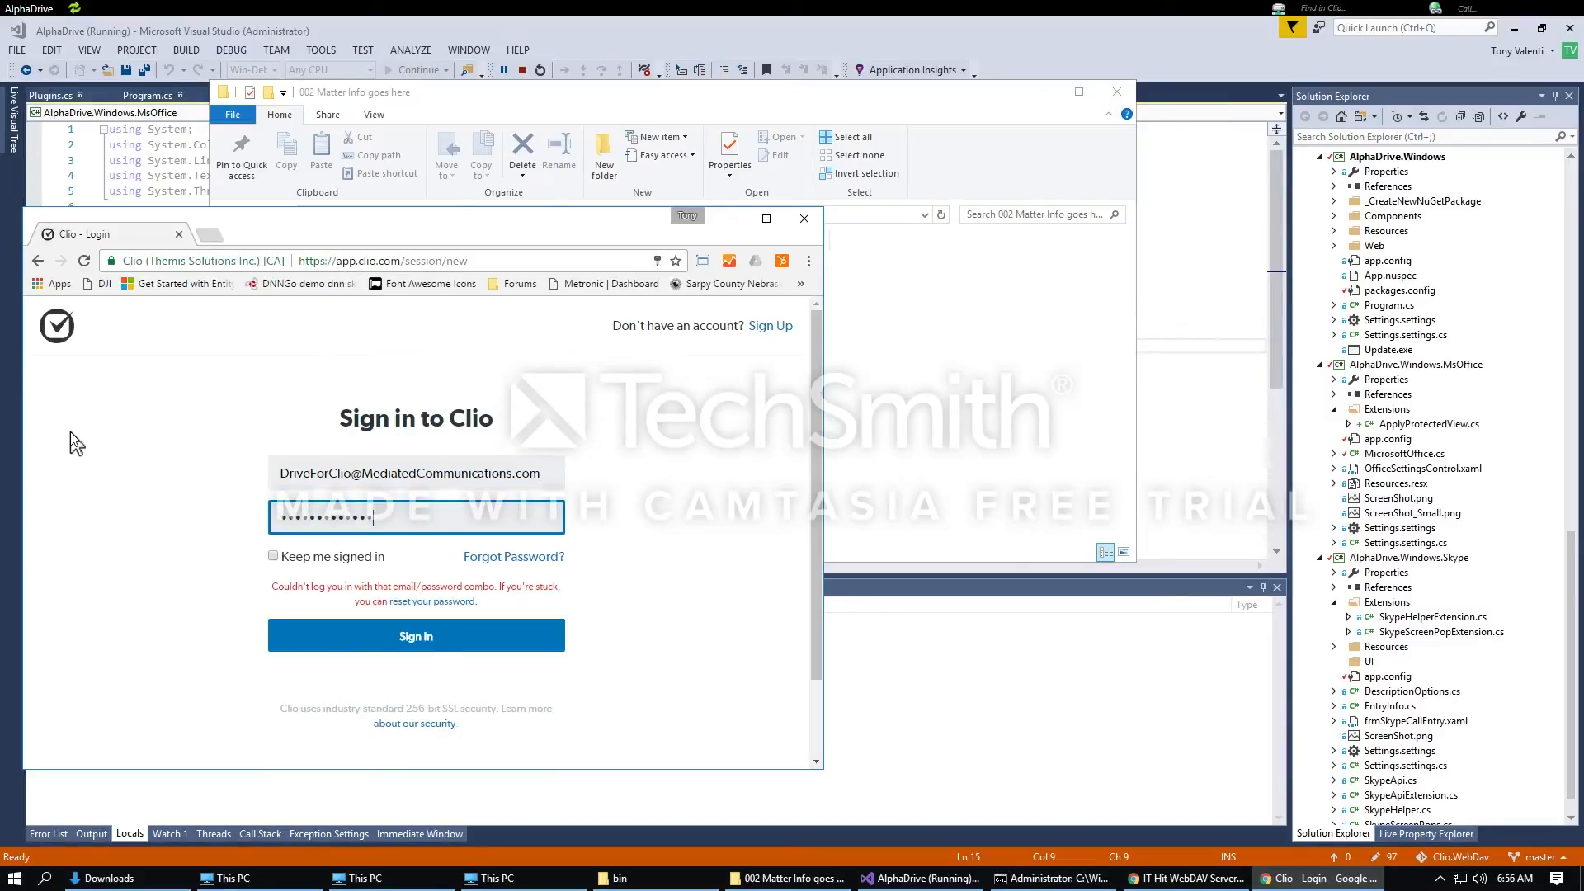
pyautogui.press('Return')
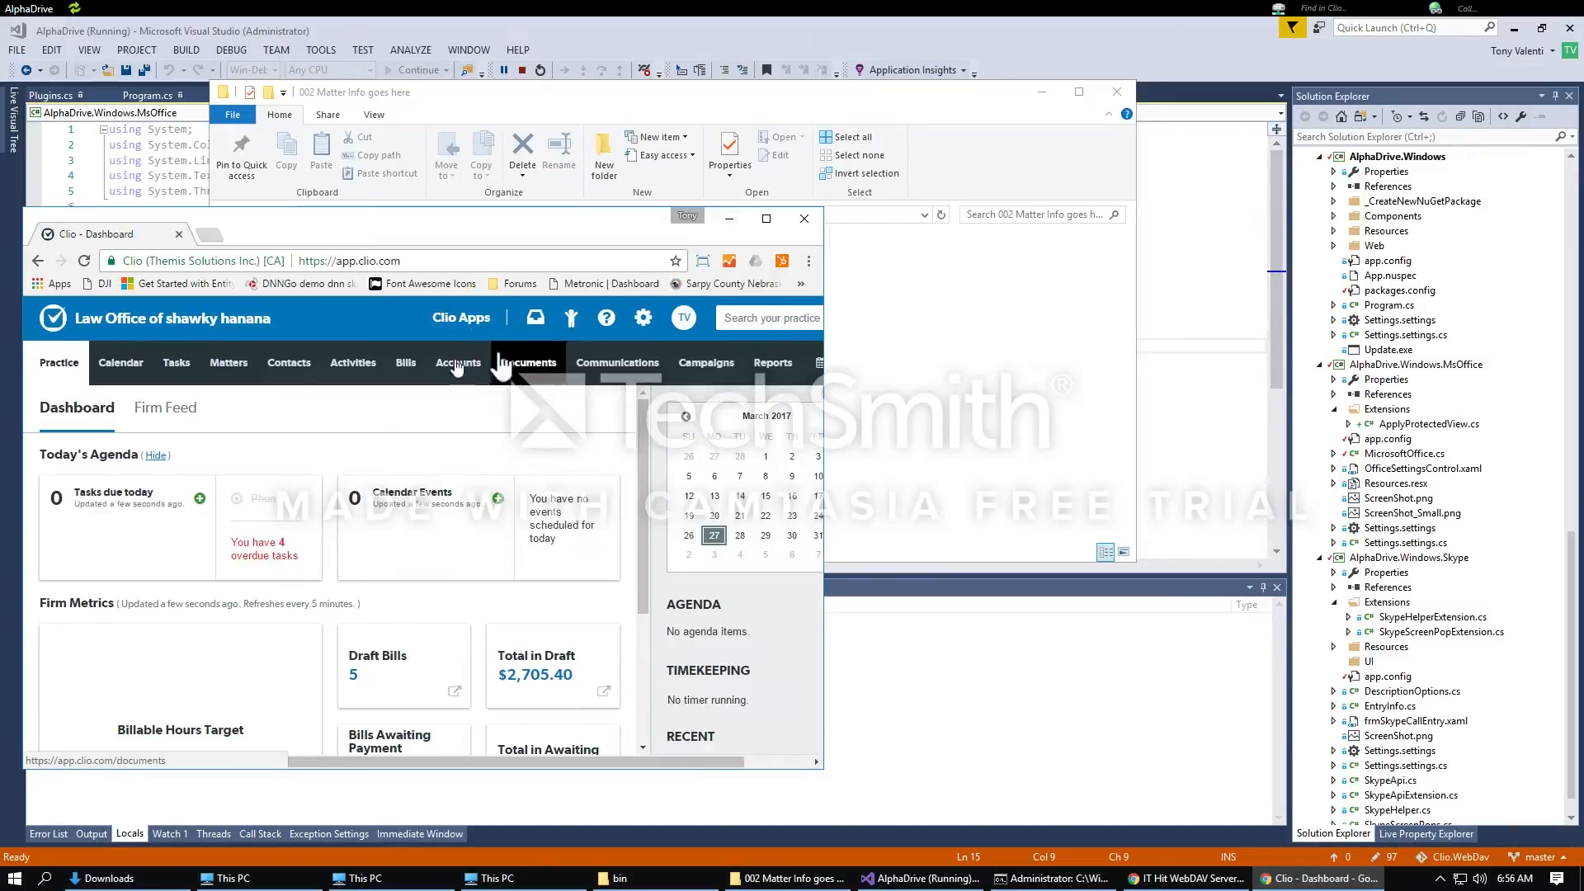
pyautogui.scroll(-3, 740, 573)
# Step: Open the recent estate planning matter and review its time entries, including the 03/27/2017 phone call
pyautogui.click(770, 555)
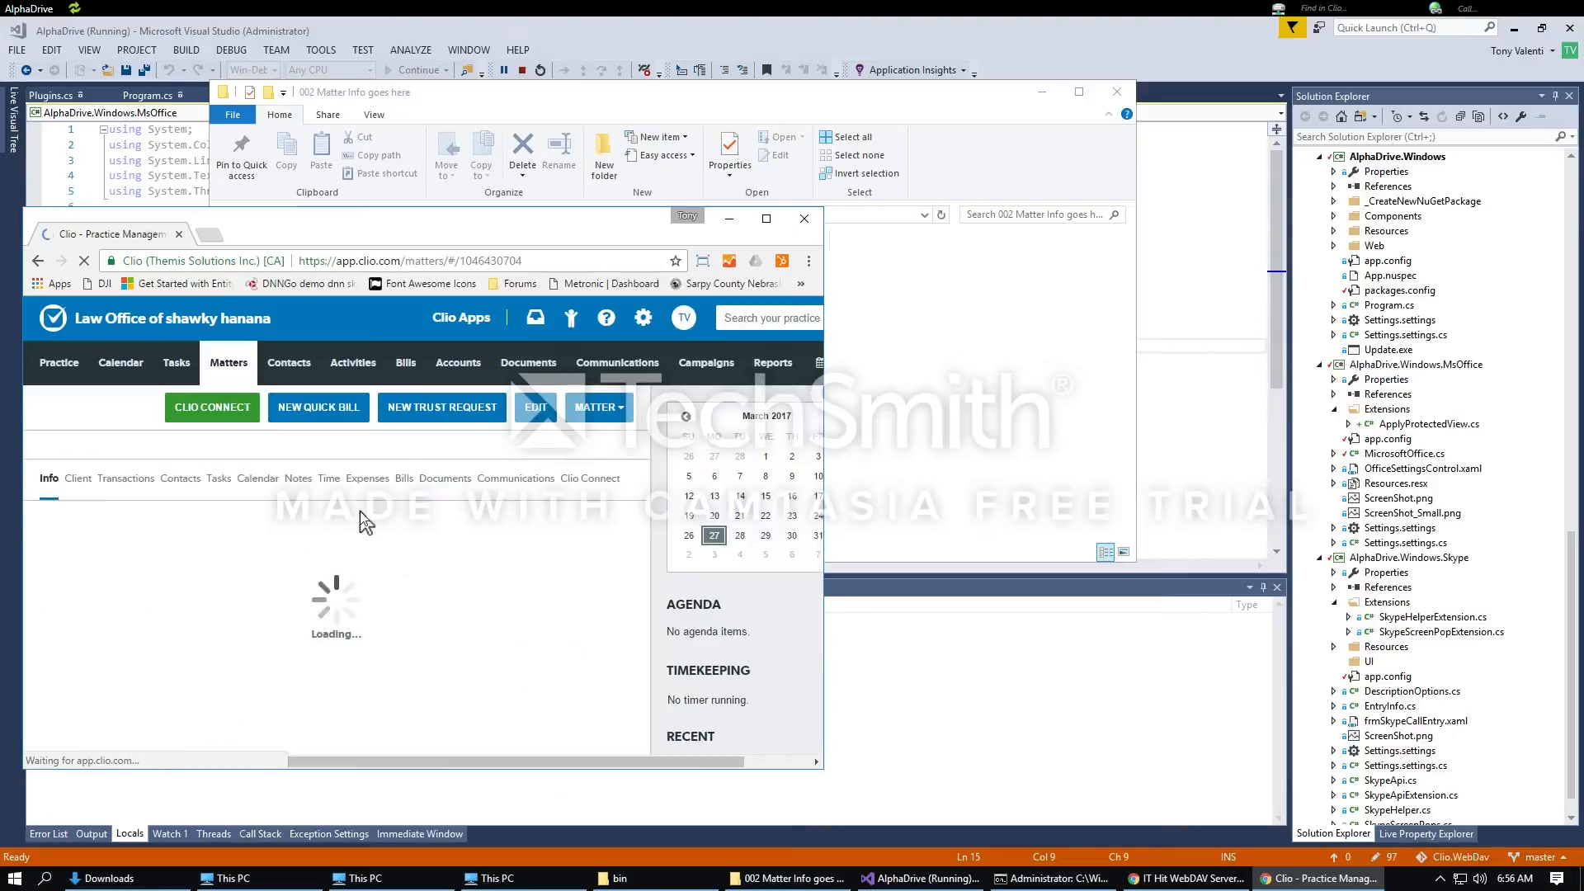
pyautogui.click(327, 504)
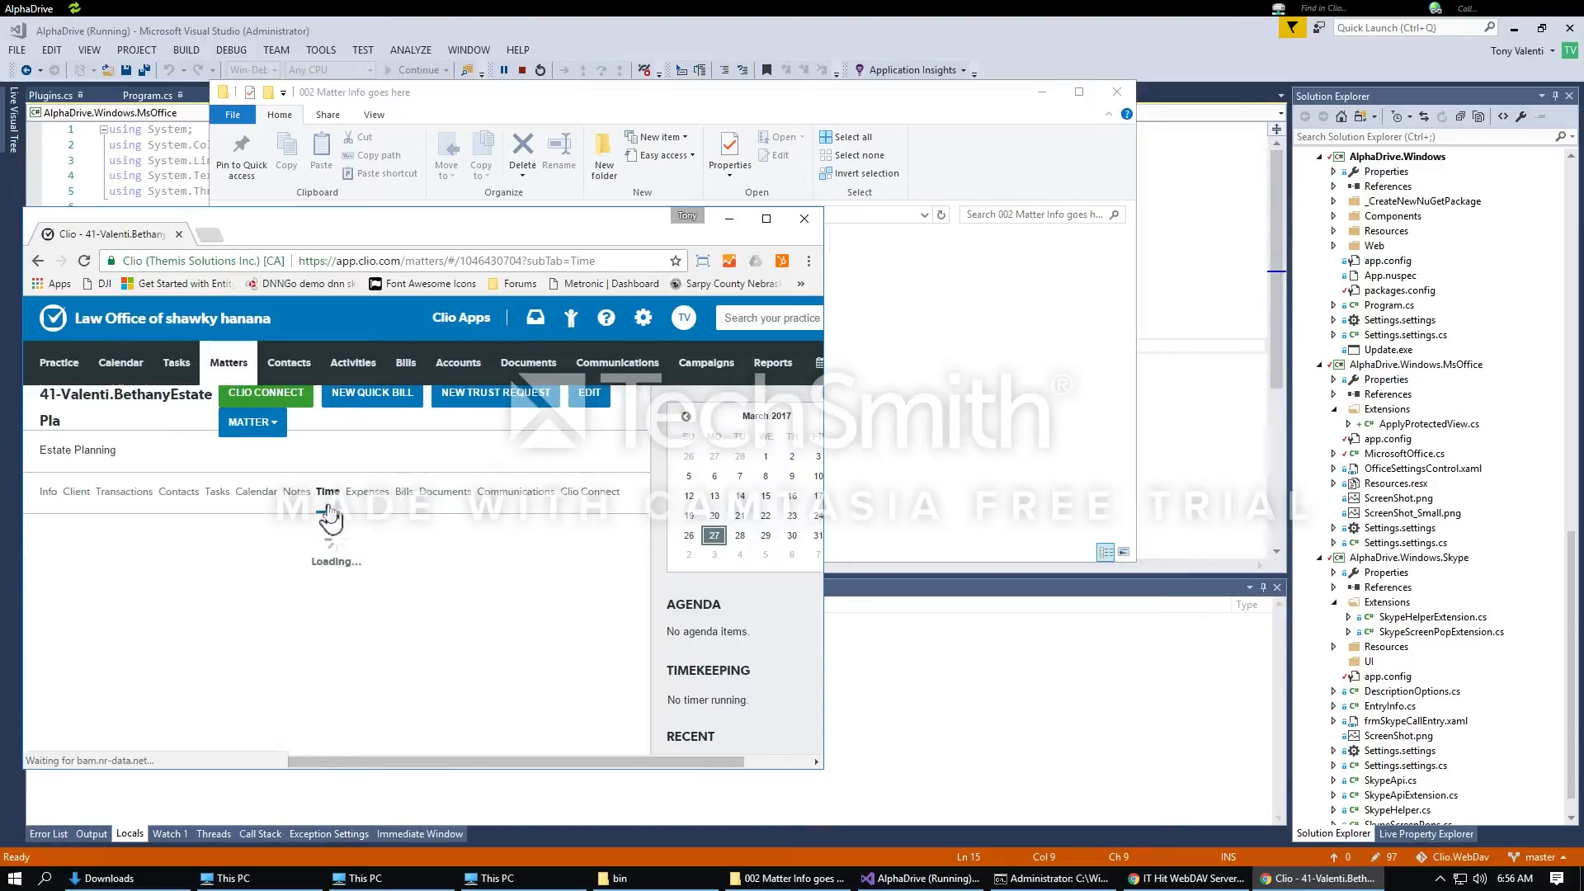
pyautogui.scroll(-2, 505, 597)
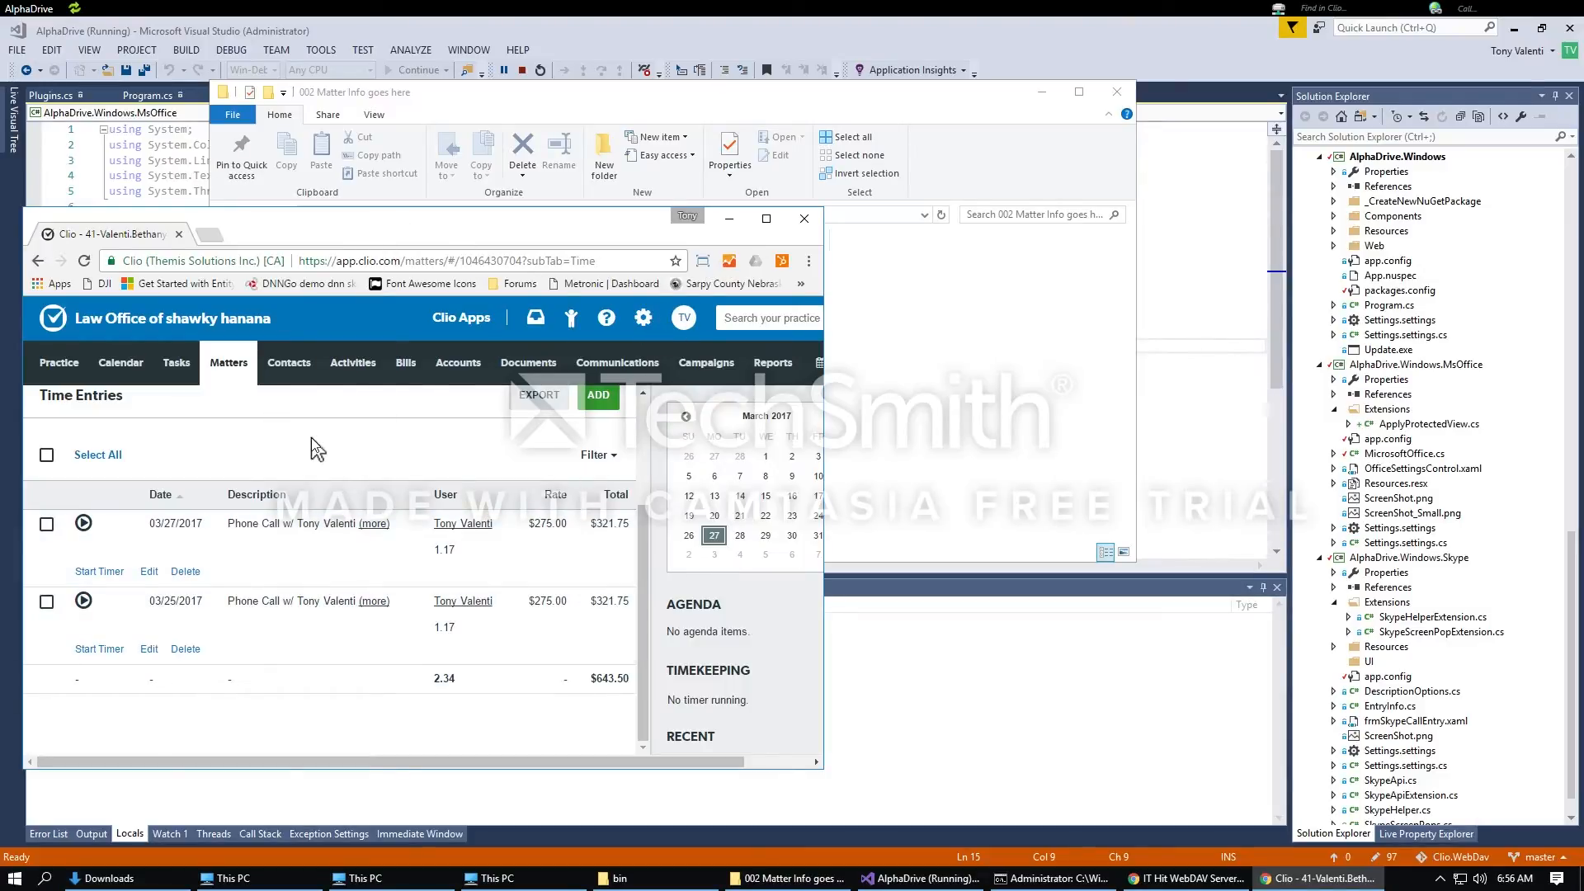
pyautogui.scroll(2, 310, 438)
pyautogui.scroll(-2, 327, 453)
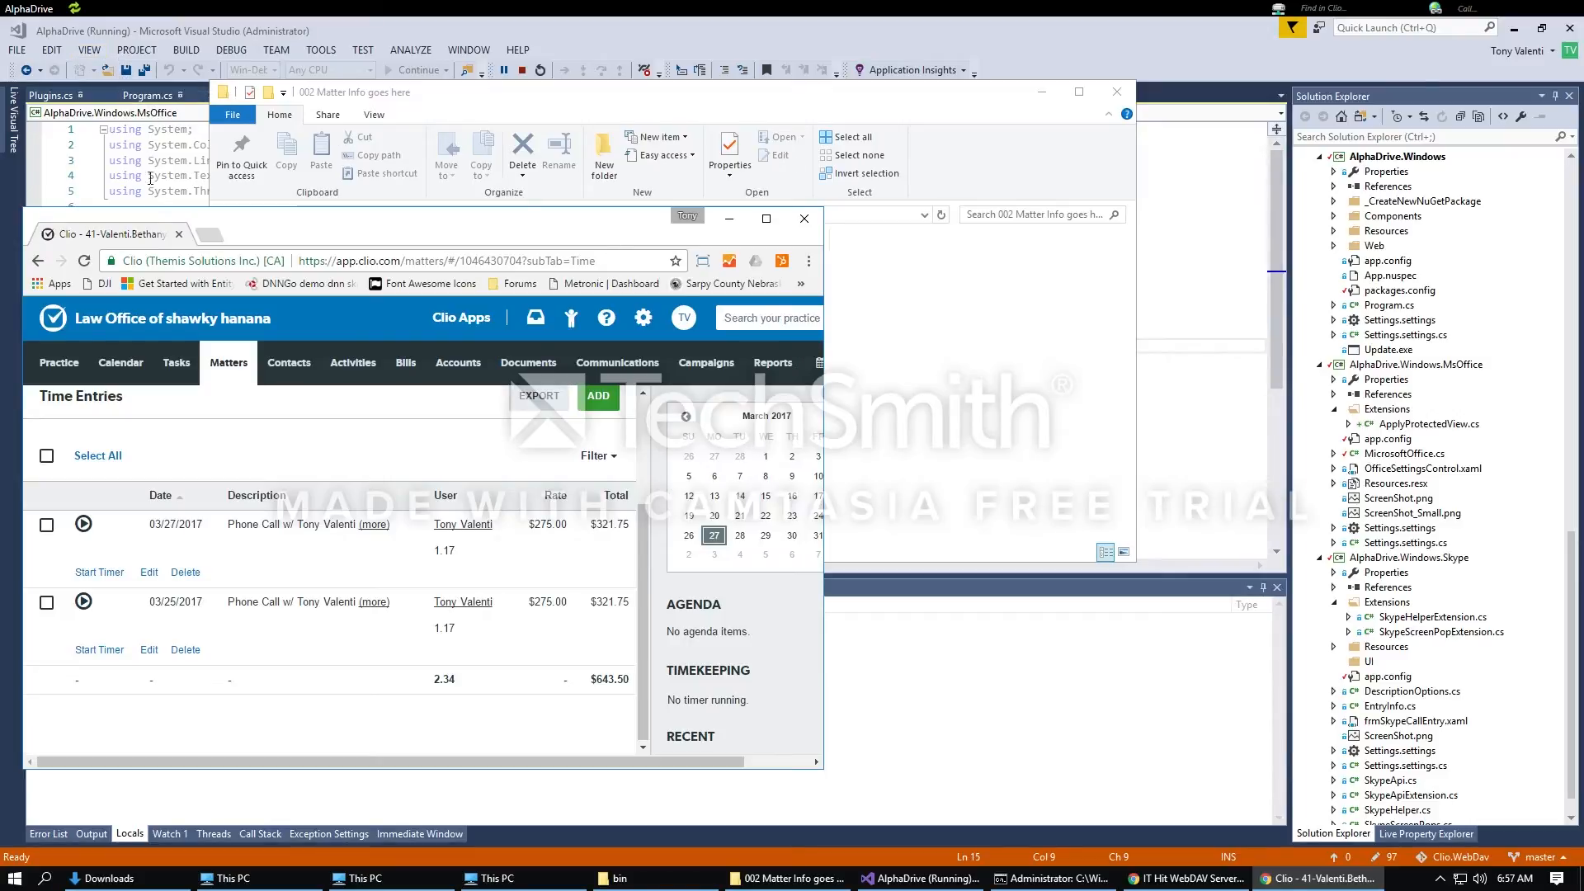
# Step: Close the Clio Chrome window, then move the matter folder's Explorer window into view and close it
pyautogui.click(178, 234)
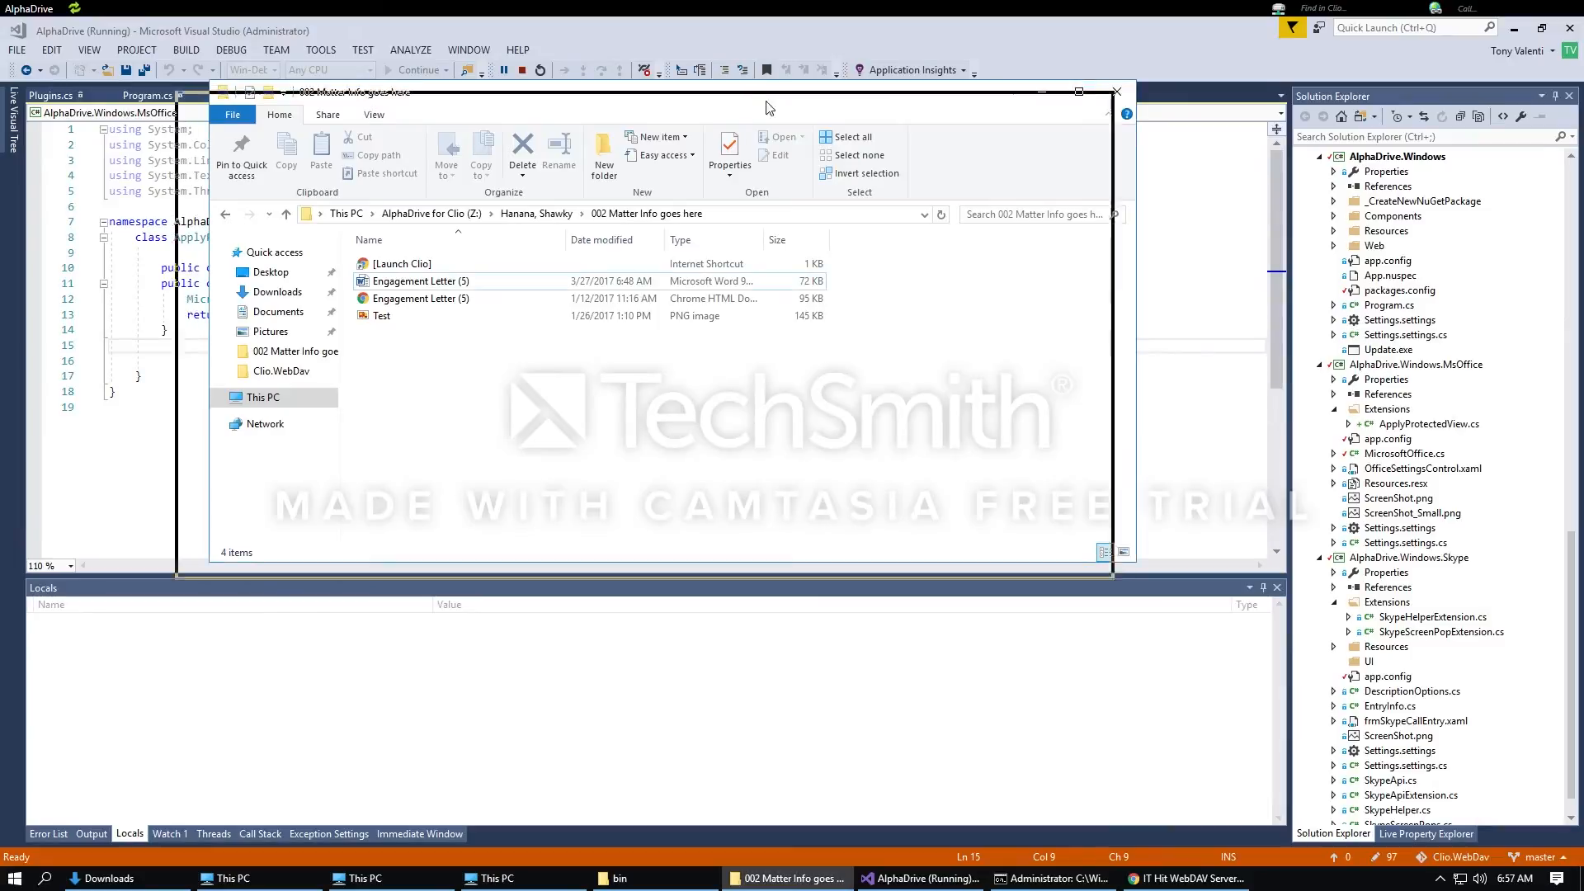
pyautogui.moveTo(789, 88); pyautogui.dragTo(745, 104)
pyautogui.click(1072, 107)
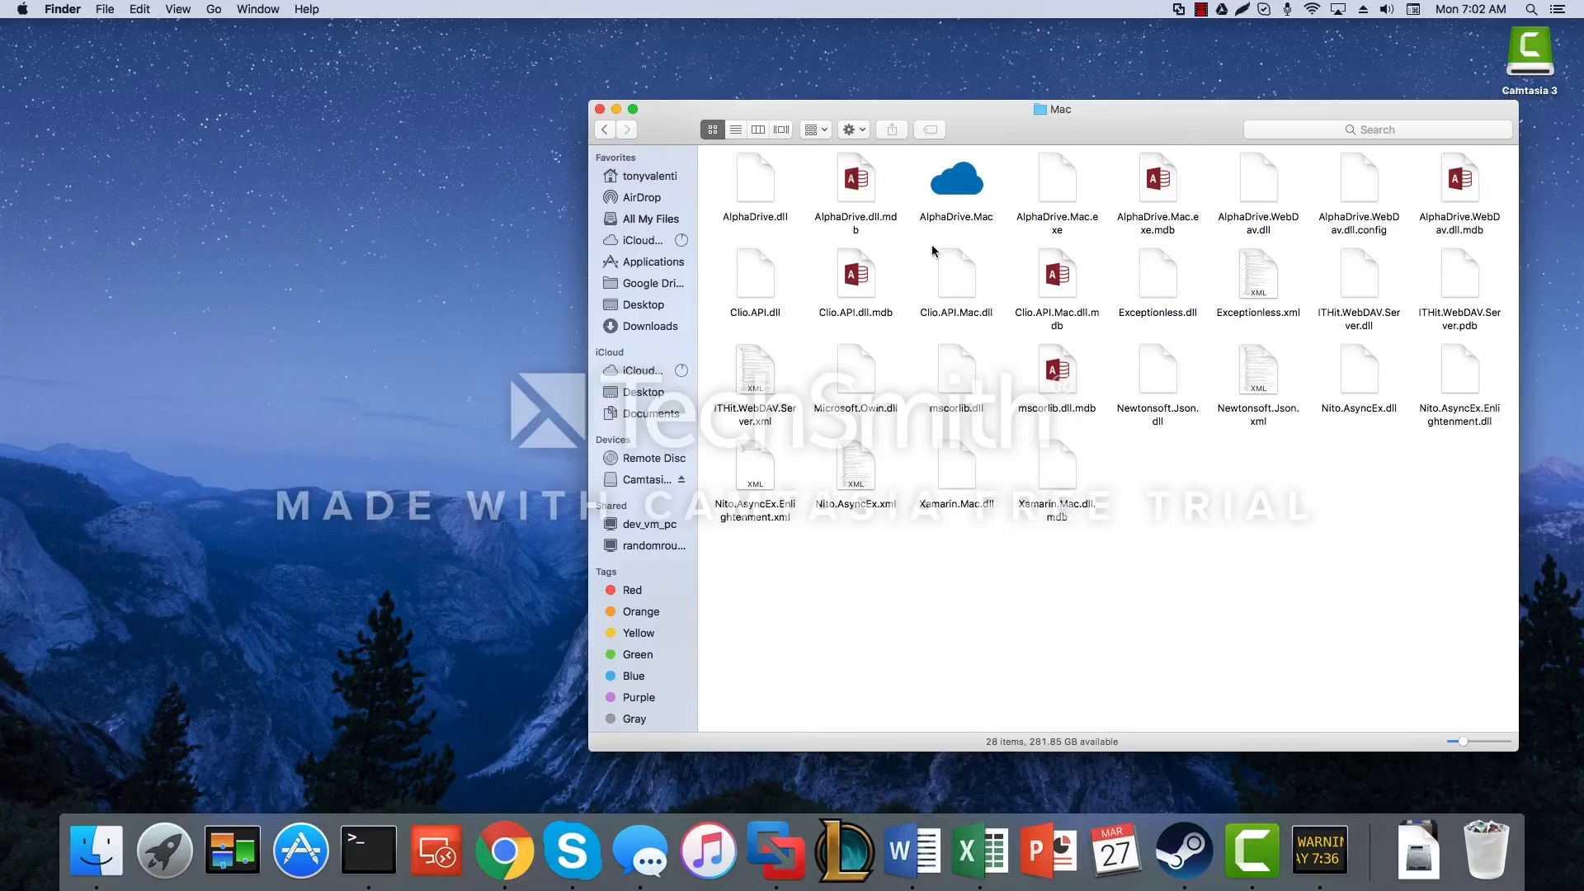
# Step: Launch AlphaDrive.Mac, sign in with the Clio account email and password, and approve the connection
pyautogui.doubleClick(969, 192)
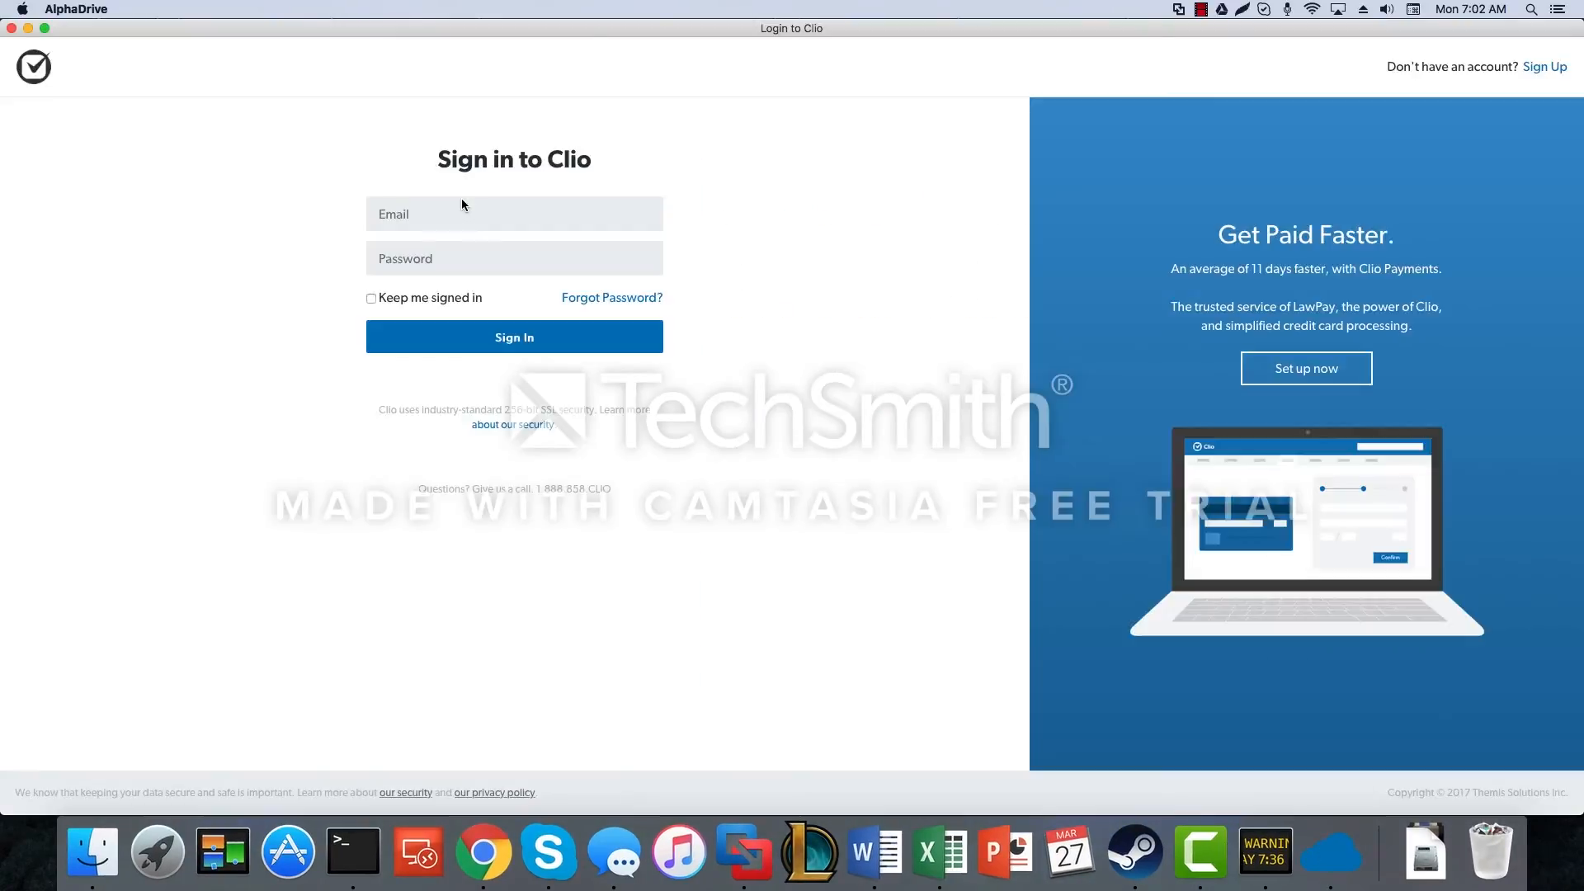
pyautogui.click(465, 210)
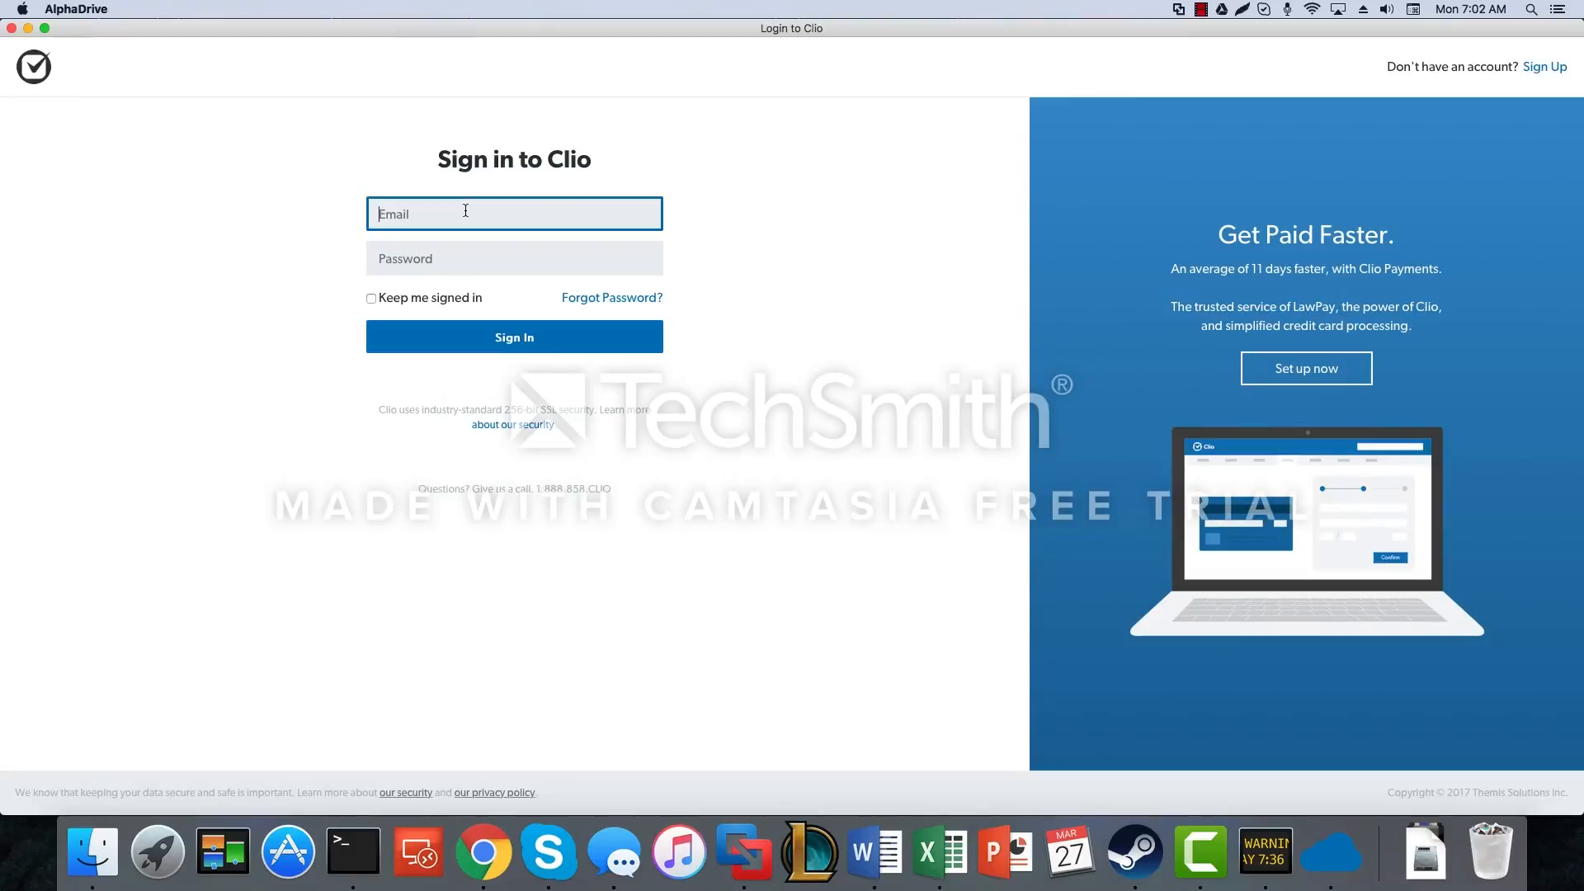
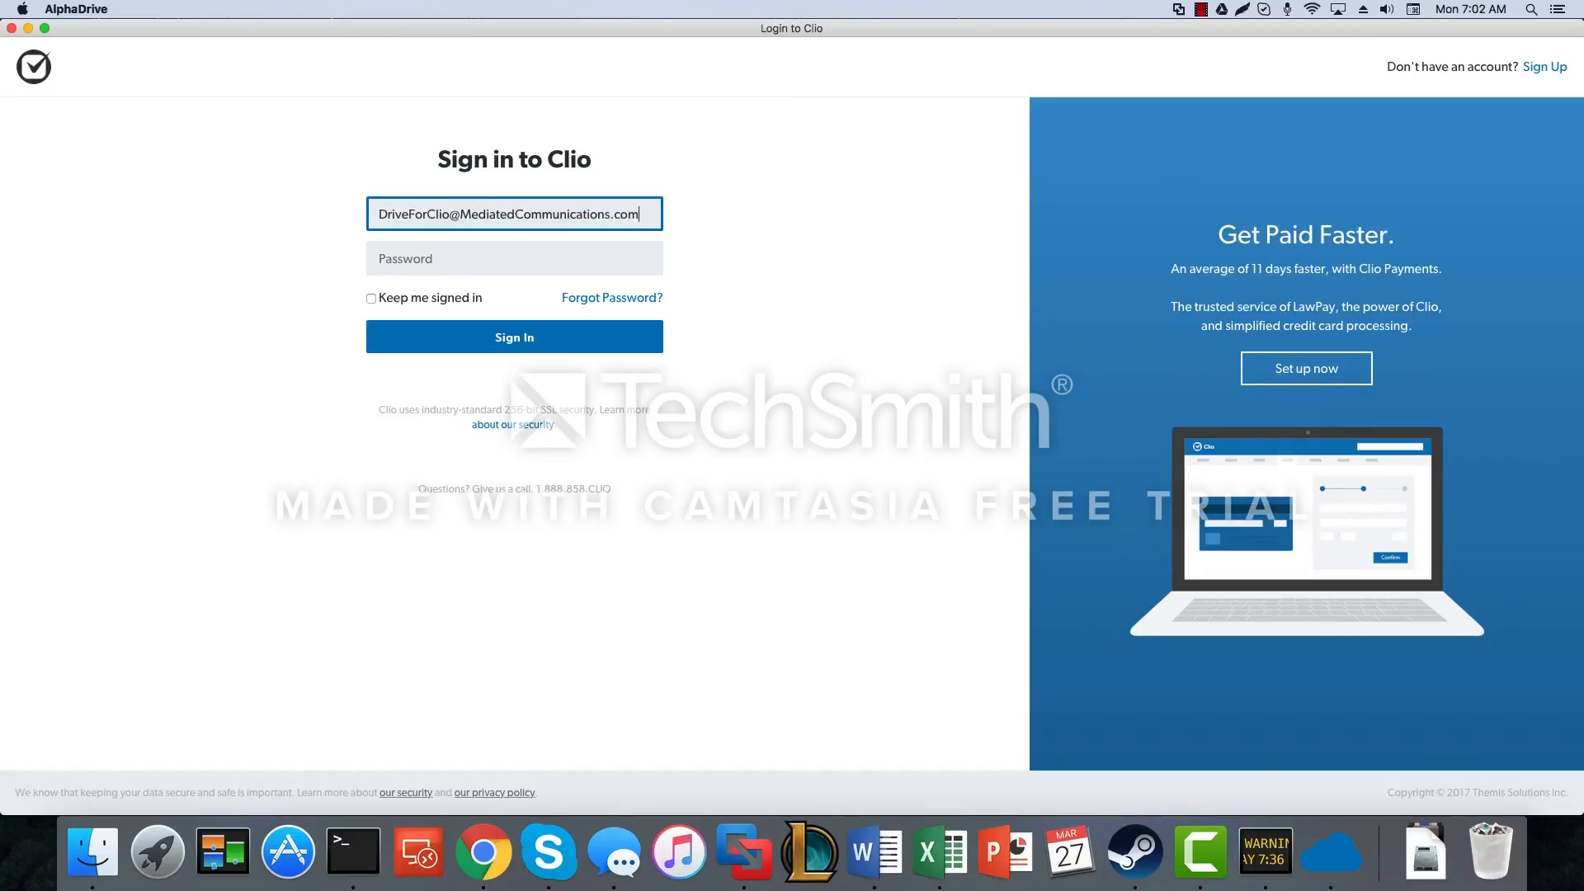
pyautogui.press('Tab')
pyautogui.write('•••••••••••••')
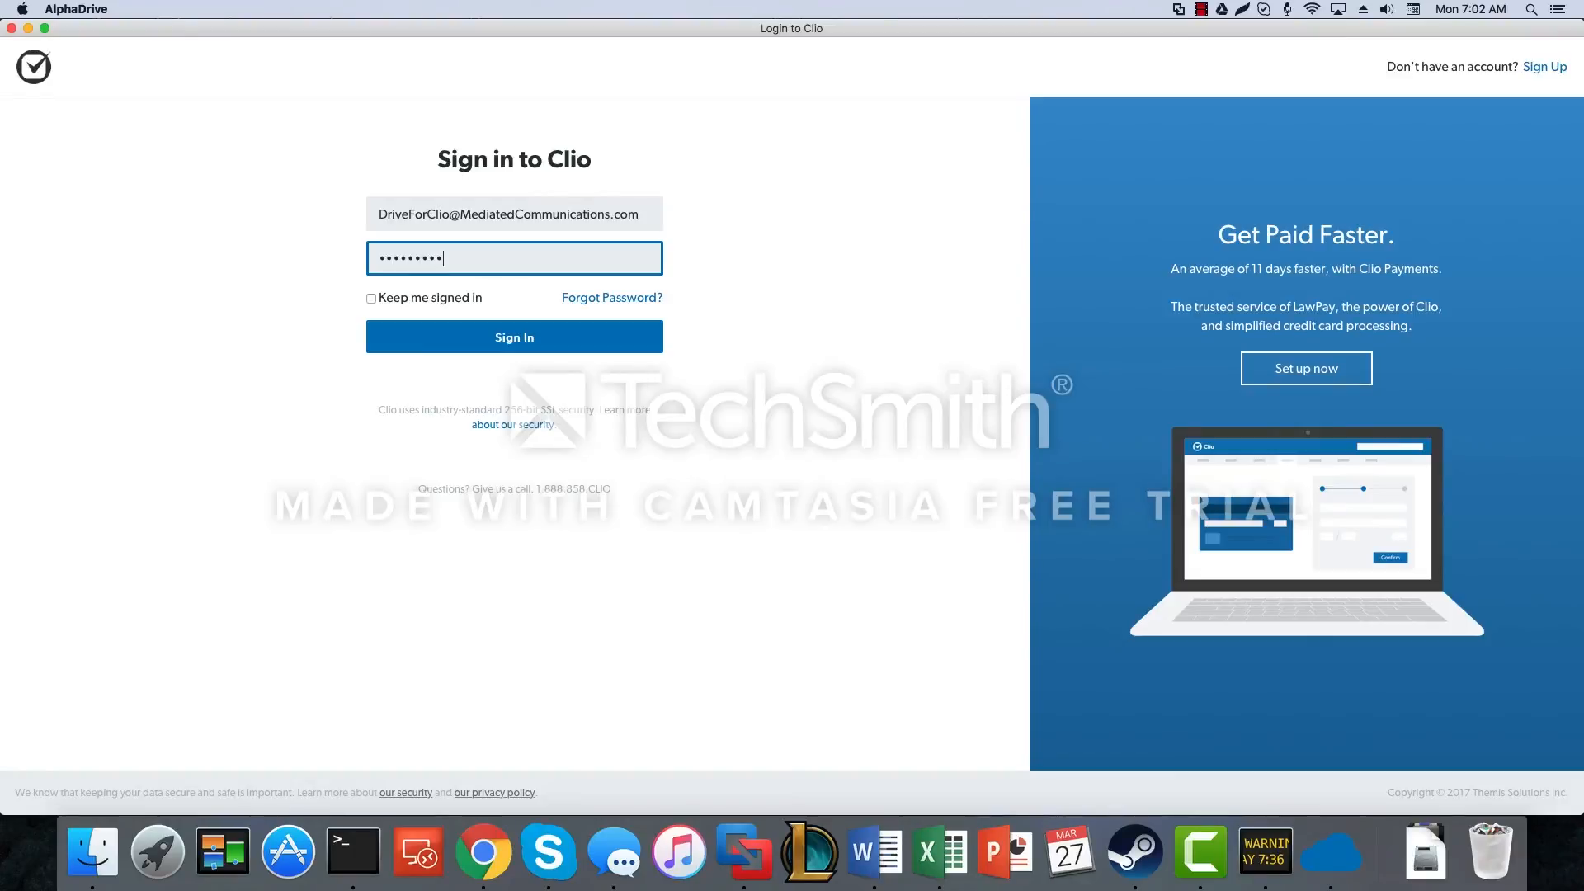
pyautogui.click(517, 335)
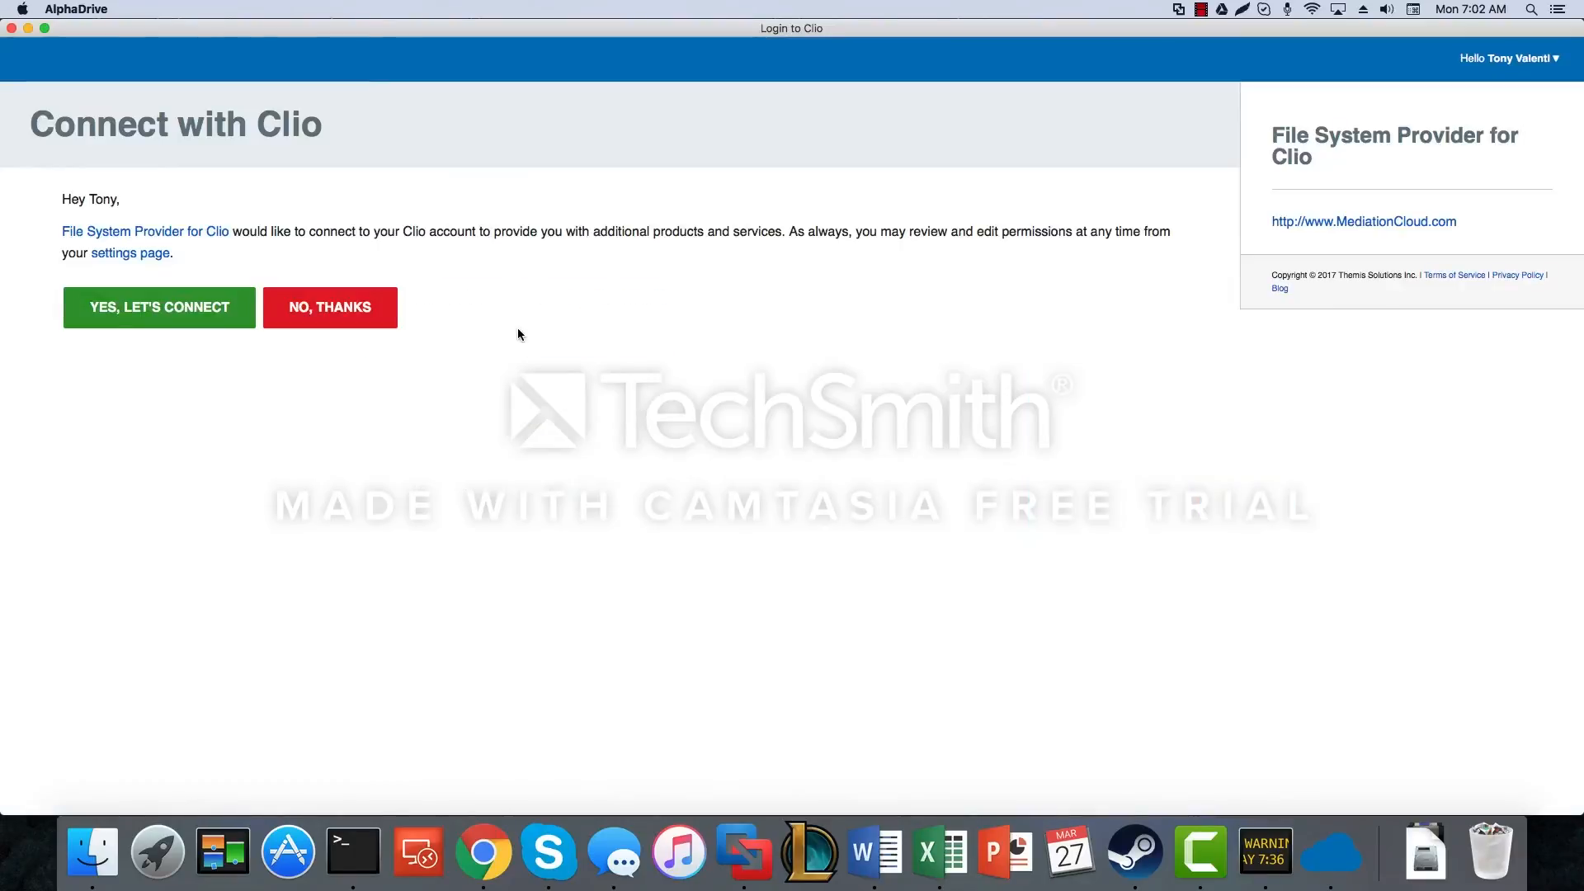
pyautogui.click(173, 310)
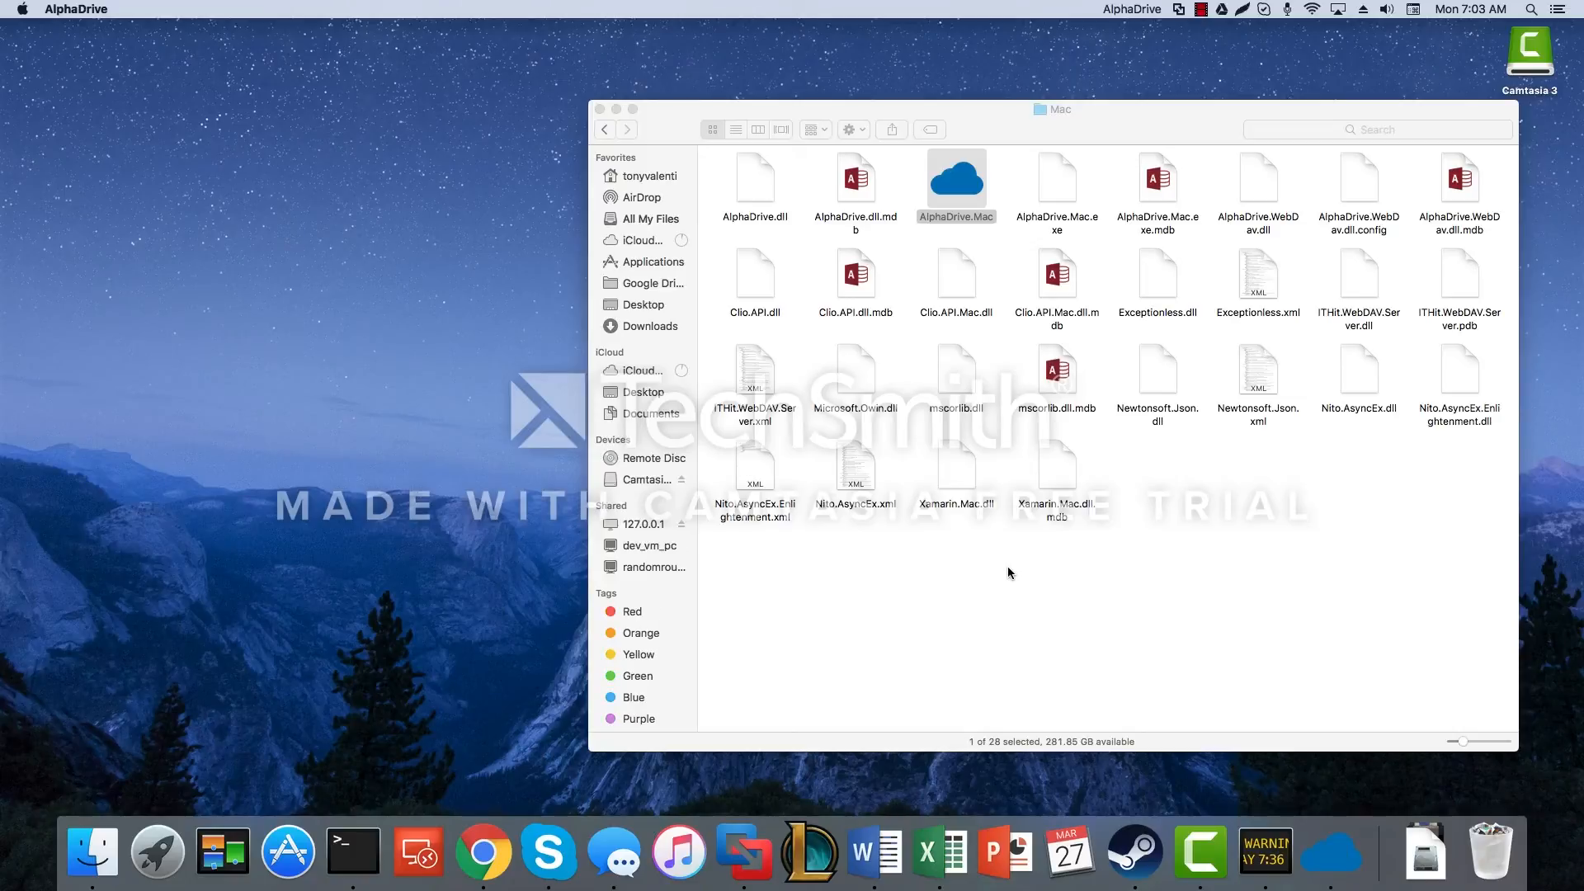
# Step: Browse from the home folder through the AlphaDrive drive and client folder into '002 Matter Info goes here'
pyautogui.click(644, 180)
pyautogui.click(637, 177)
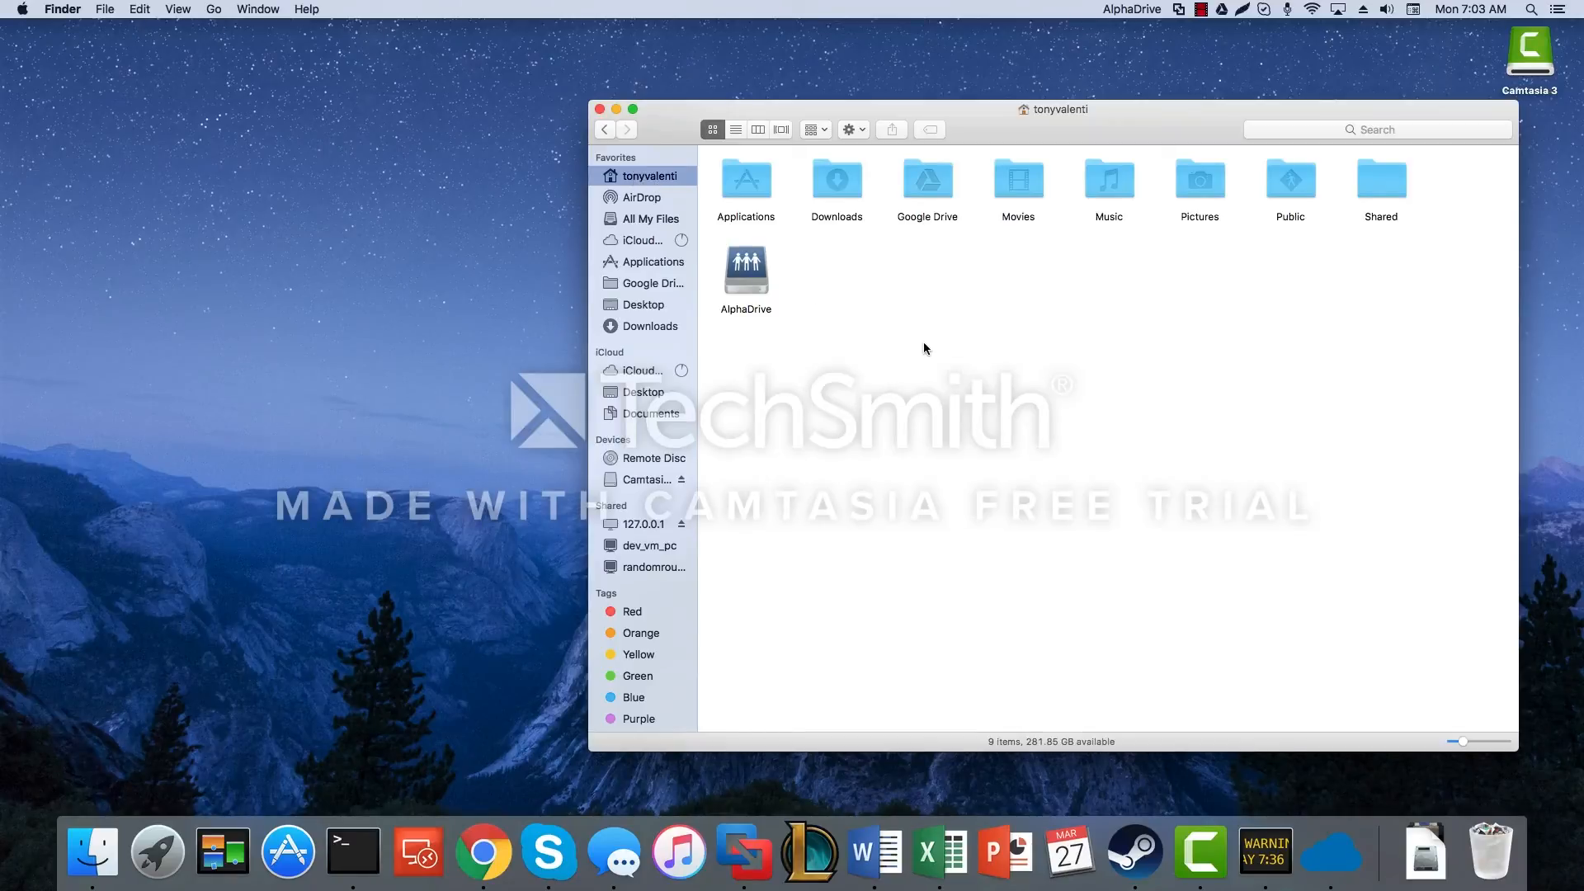
pyautogui.doubleClick(746, 276)
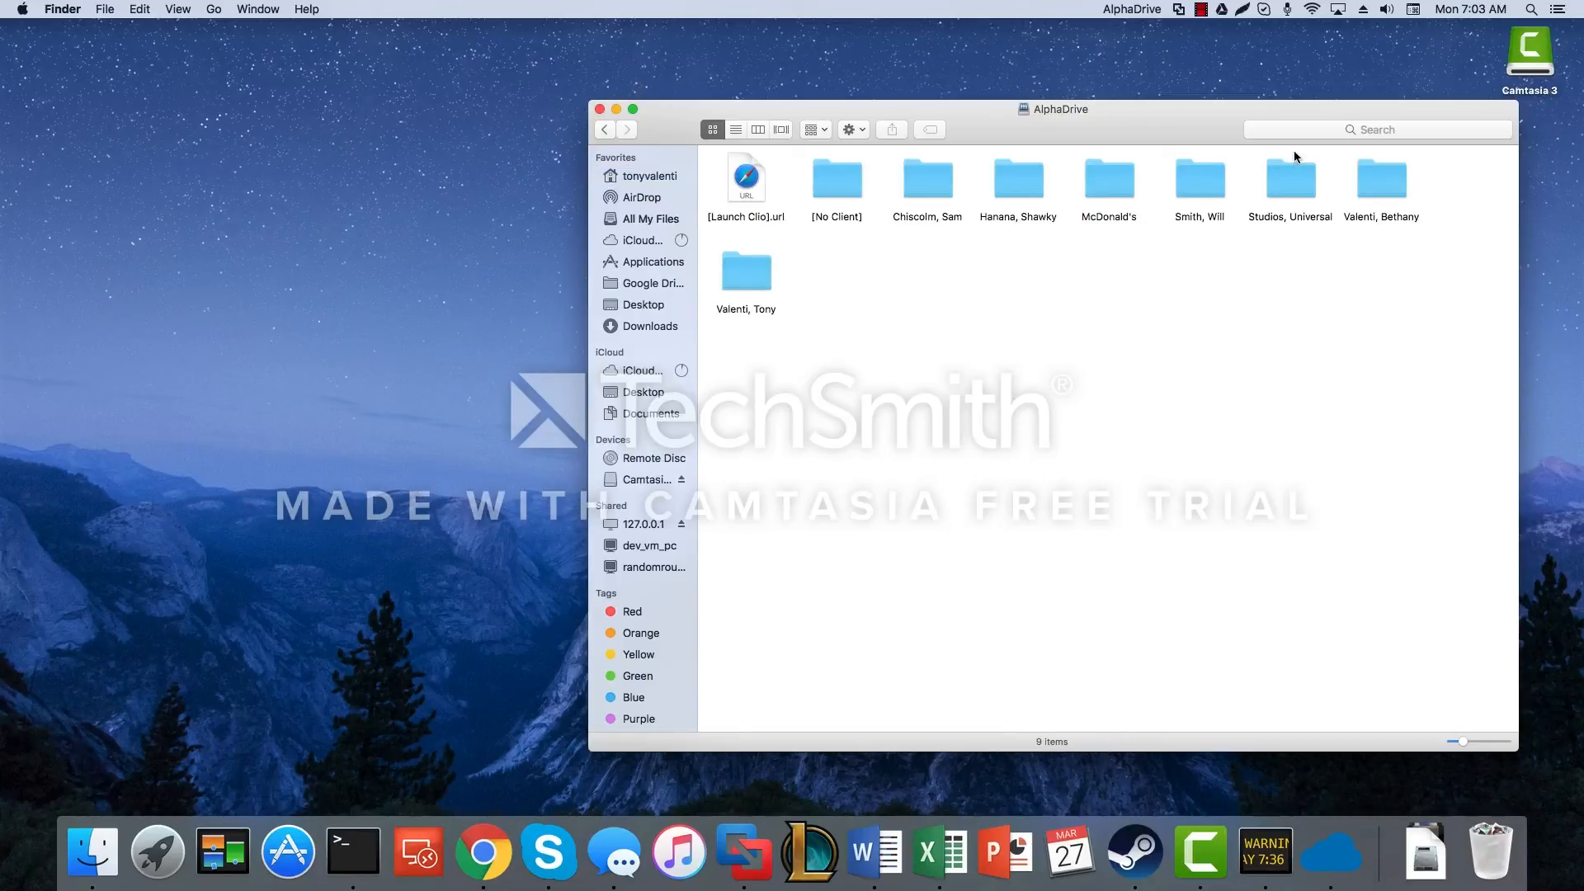
pyautogui.doubleClick(1031, 200)
pyautogui.doubleClick(833, 180)
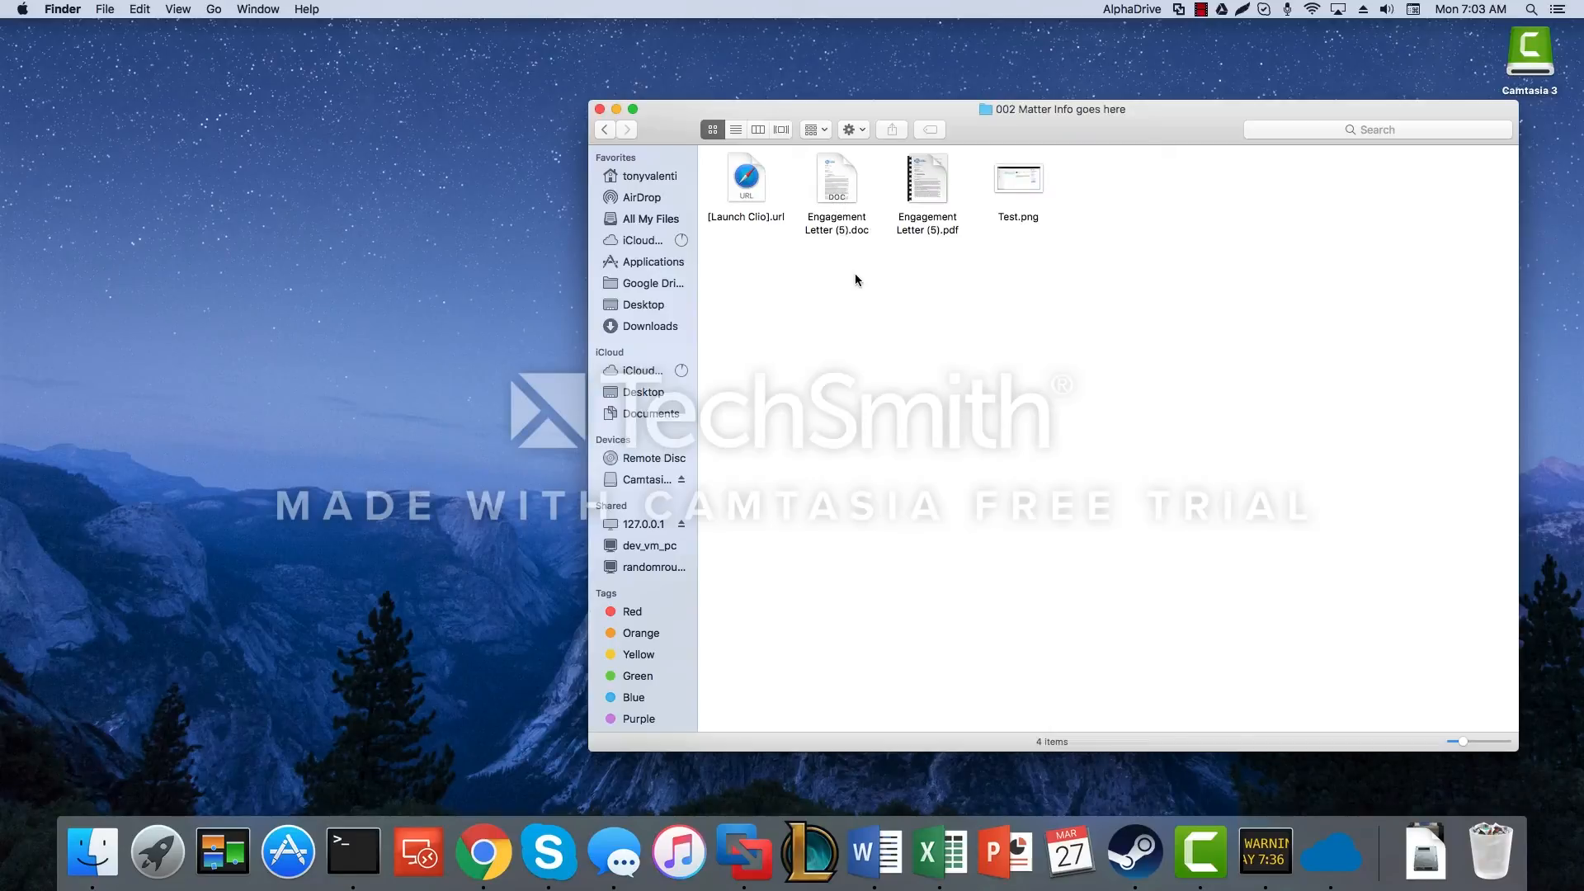
# Step: Open Engagement Letter (5).doc in Word and select the March 12, 2017 date line
pyautogui.doubleClick(830, 169)
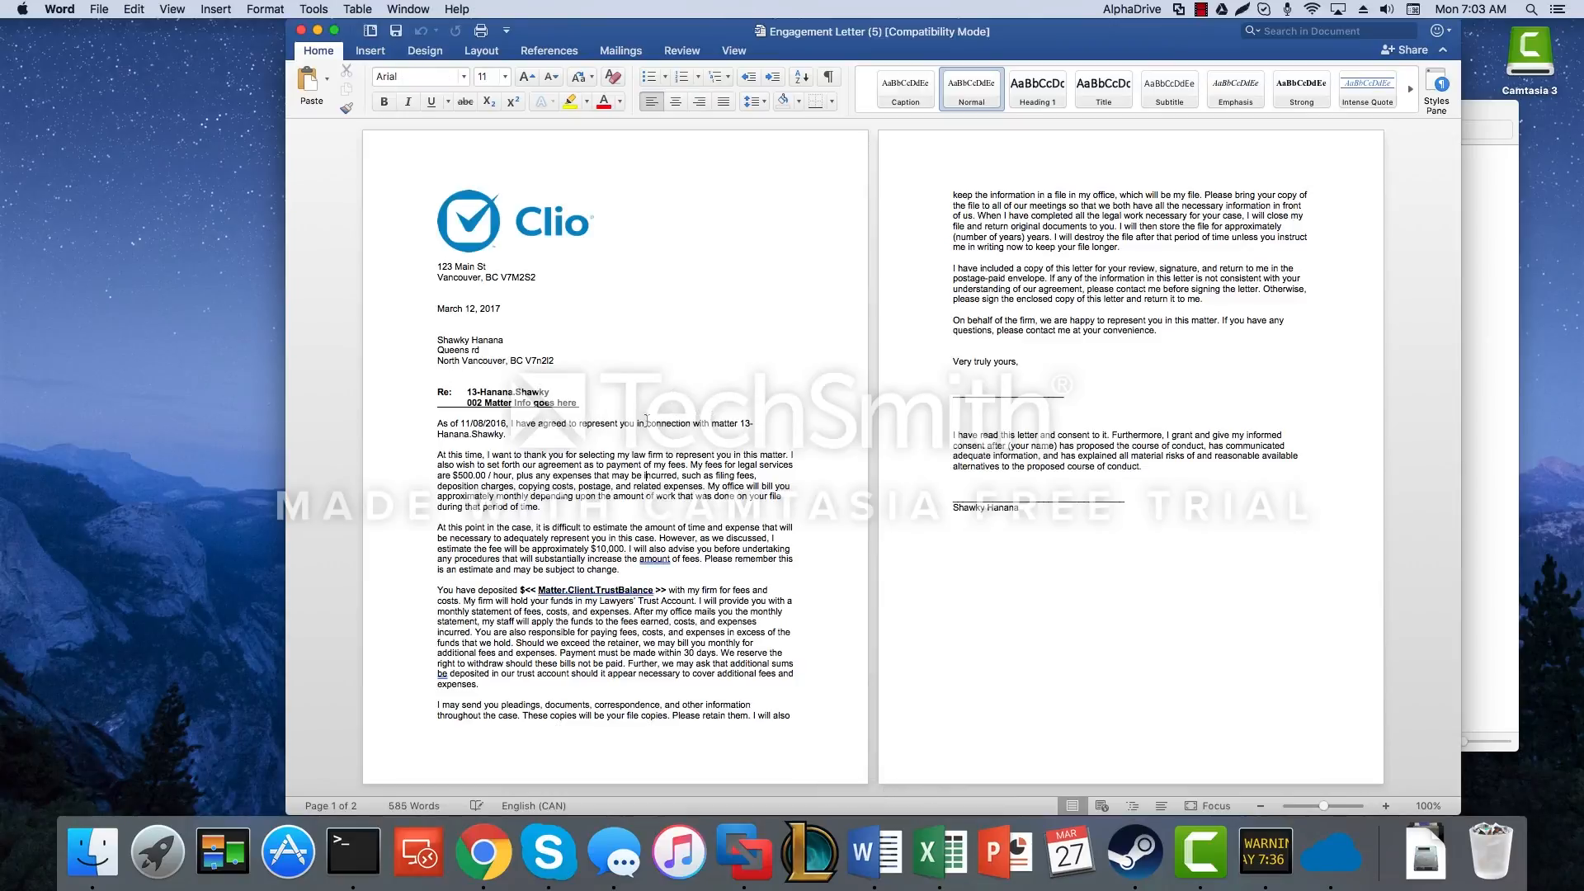
pyautogui.click(512, 360)
pyautogui.moveTo(505, 309); pyautogui.dragTo(436, 309)
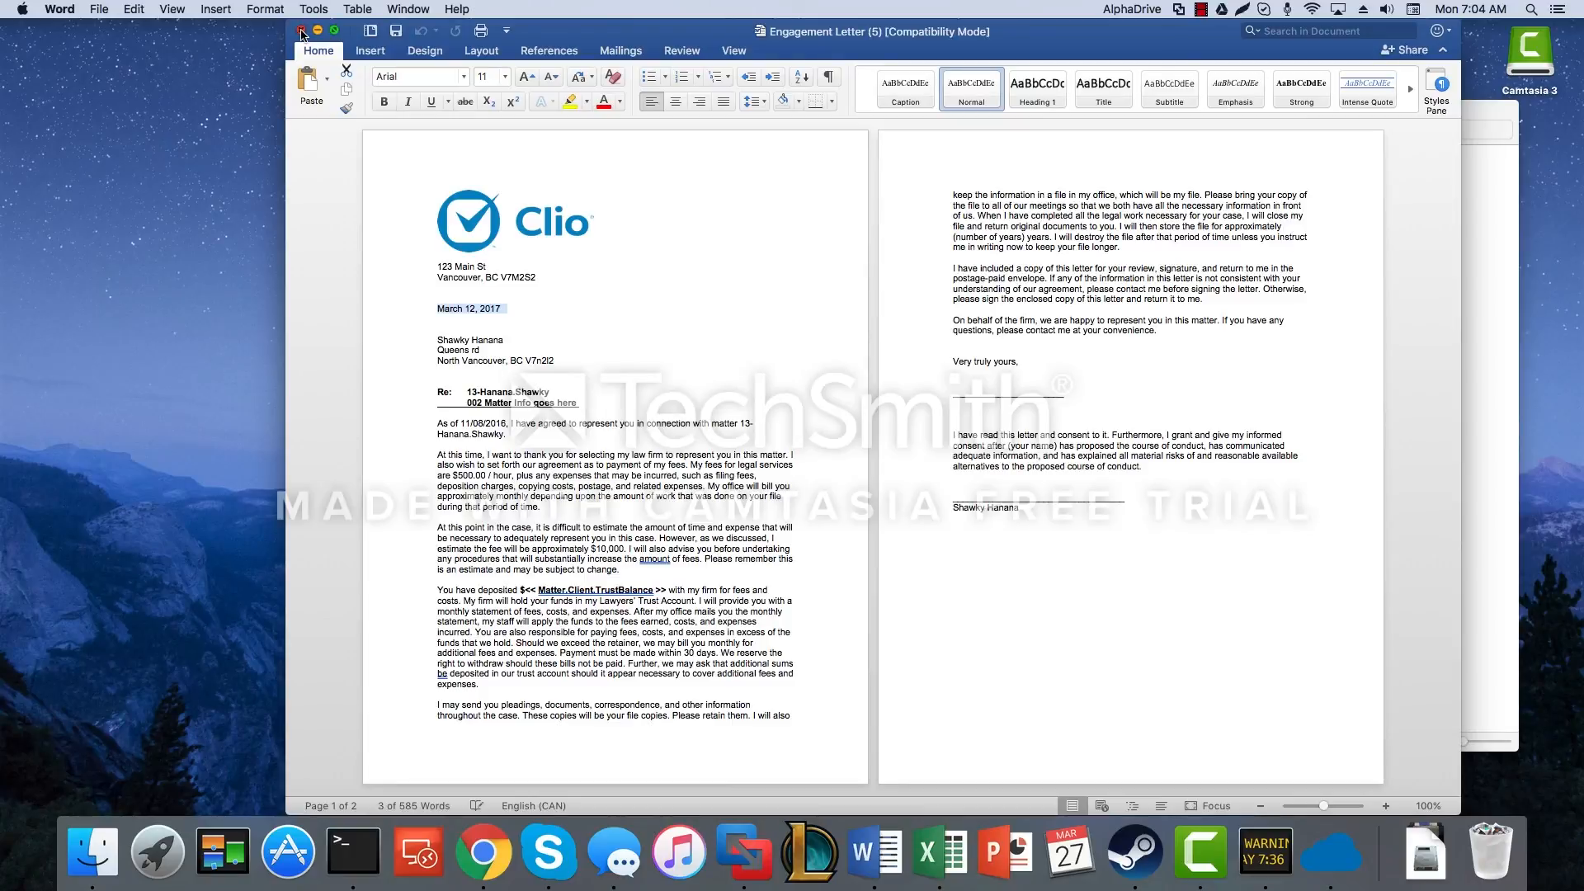
# Step: Close the engagement letter, show the home folder, and choose Clio Files from AlphaDrive's menu-bar options
pyautogui.click(301, 30)
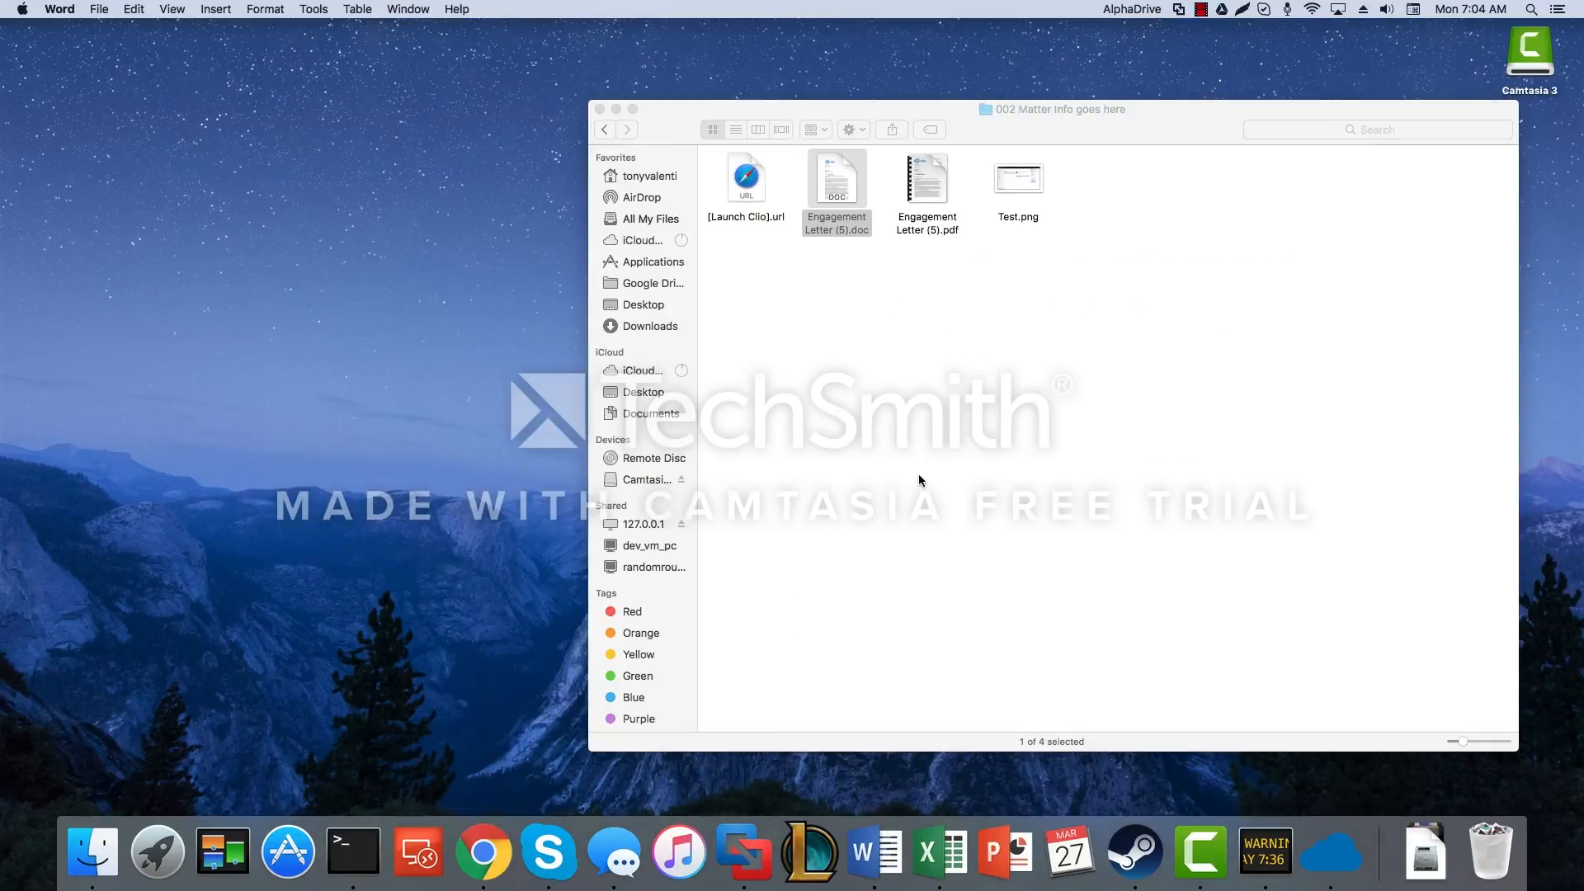
pyautogui.click(925, 497)
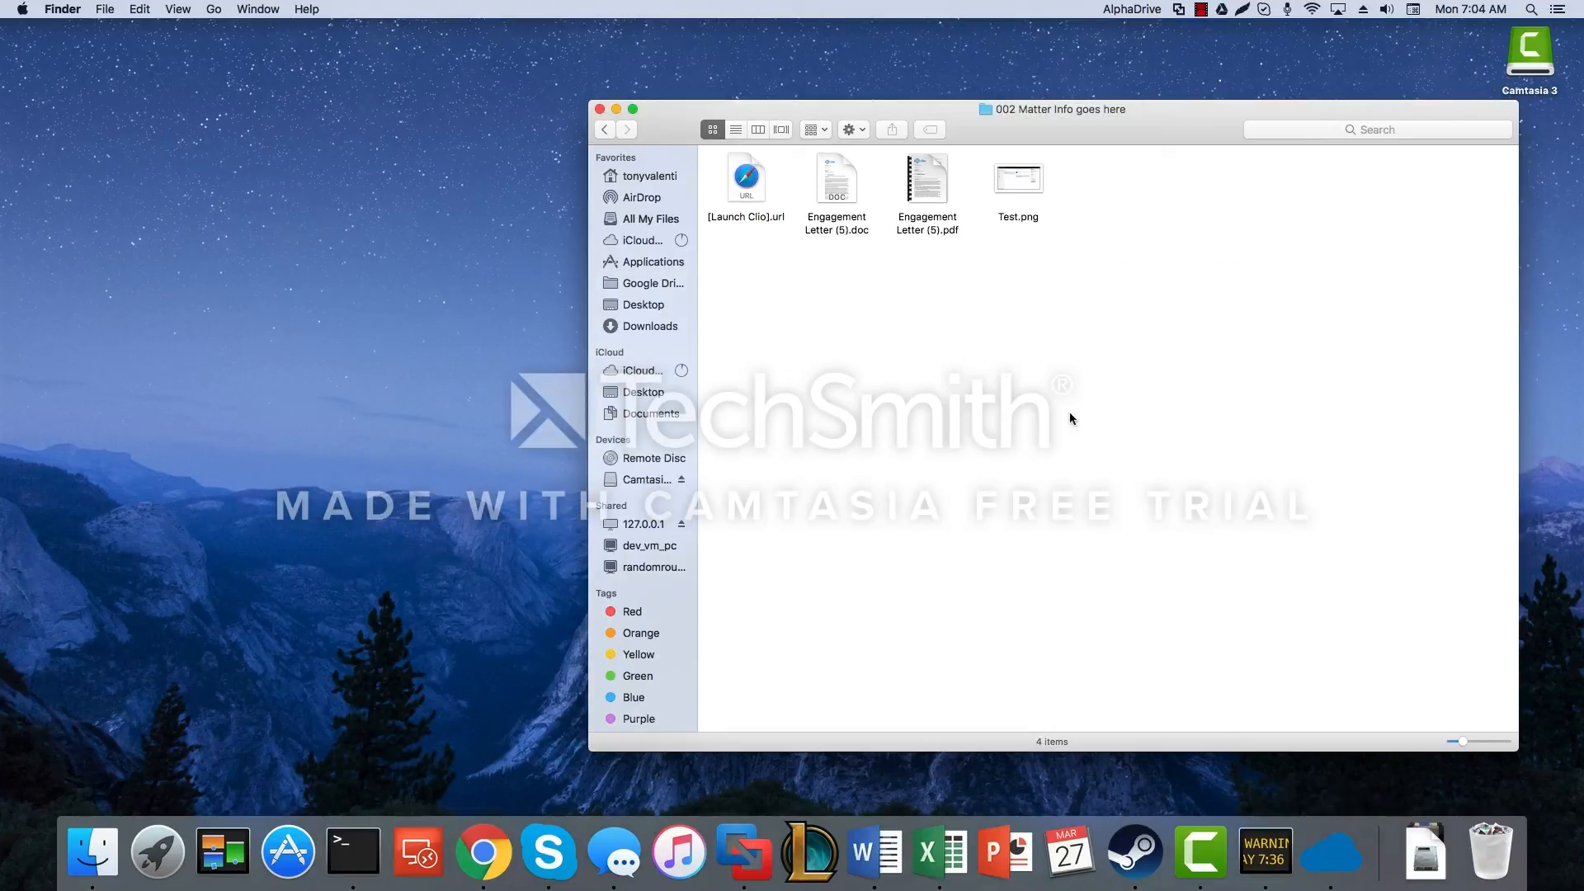
pyautogui.click(1135, 10)
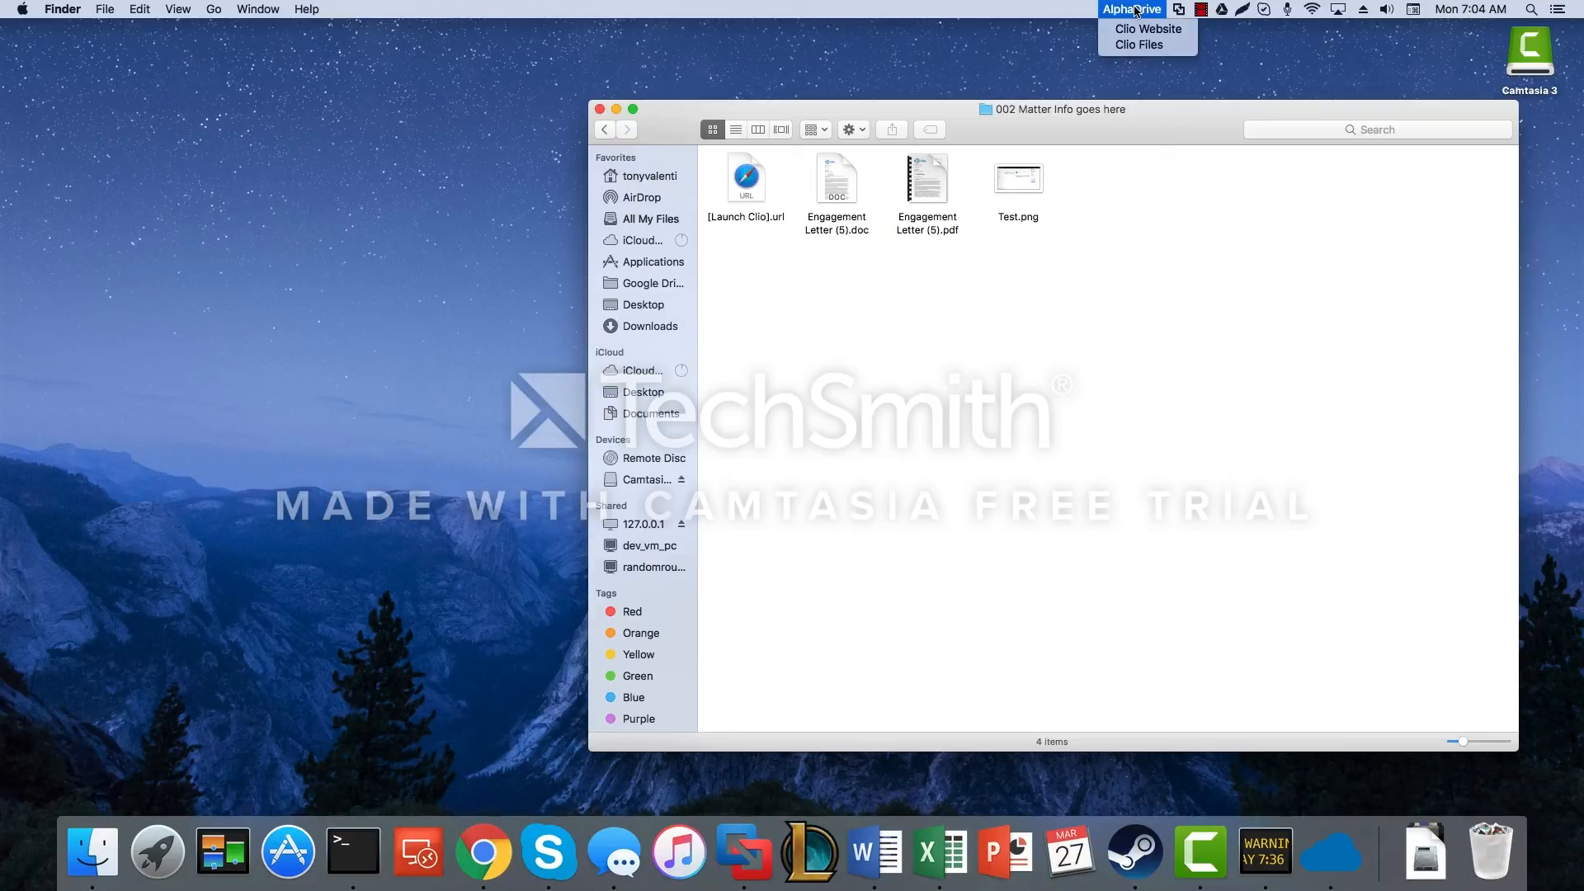
pyautogui.click(1013, 343)
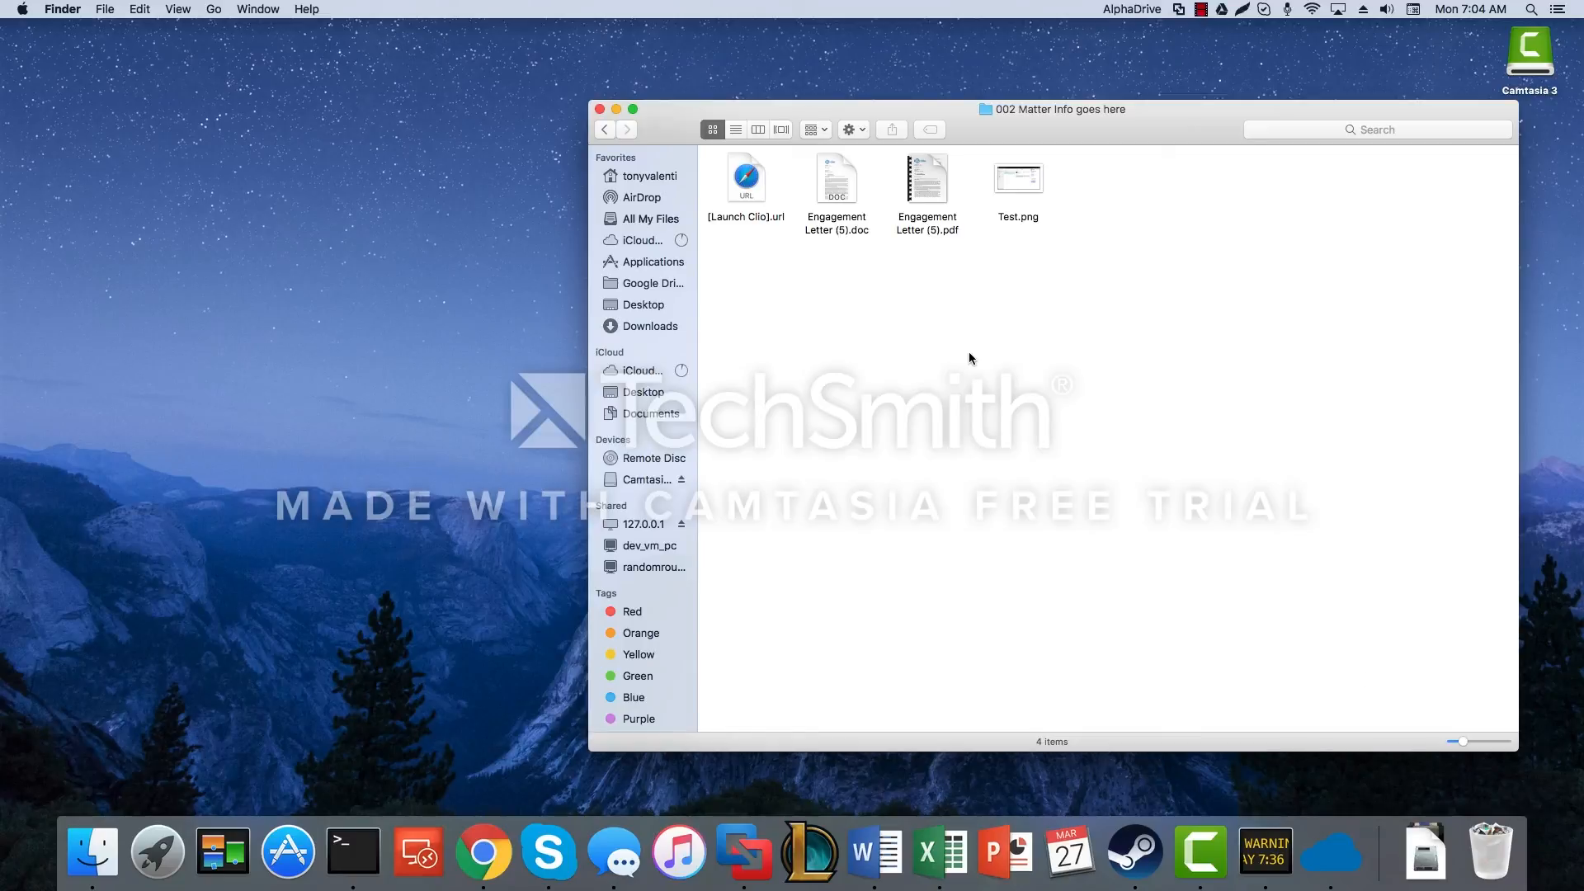
pyautogui.click(650, 178)
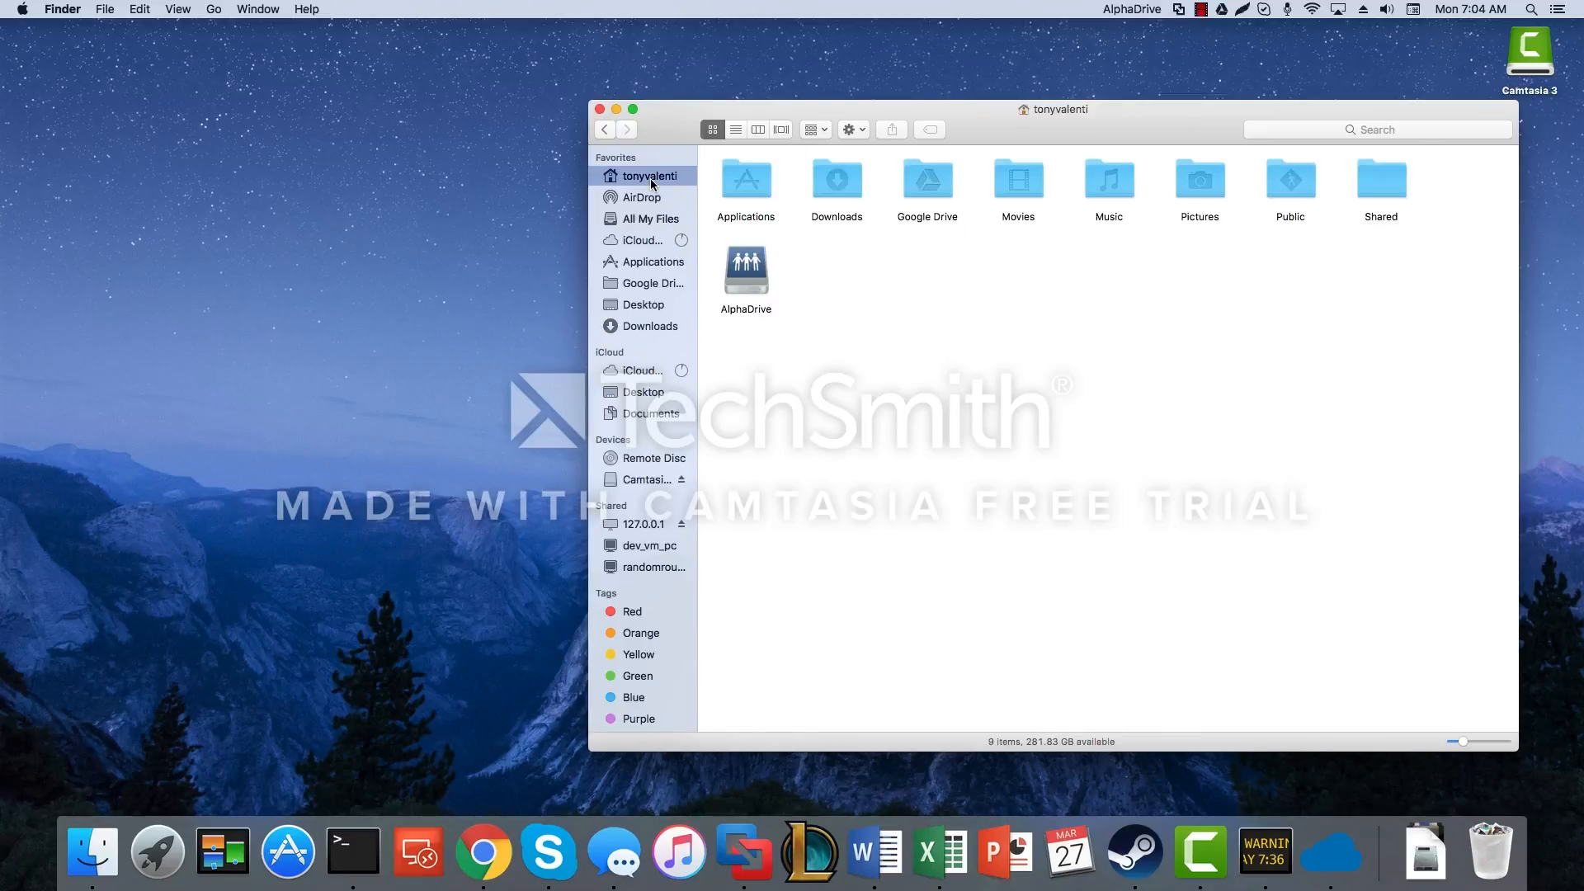
pyautogui.click(1131, 10)
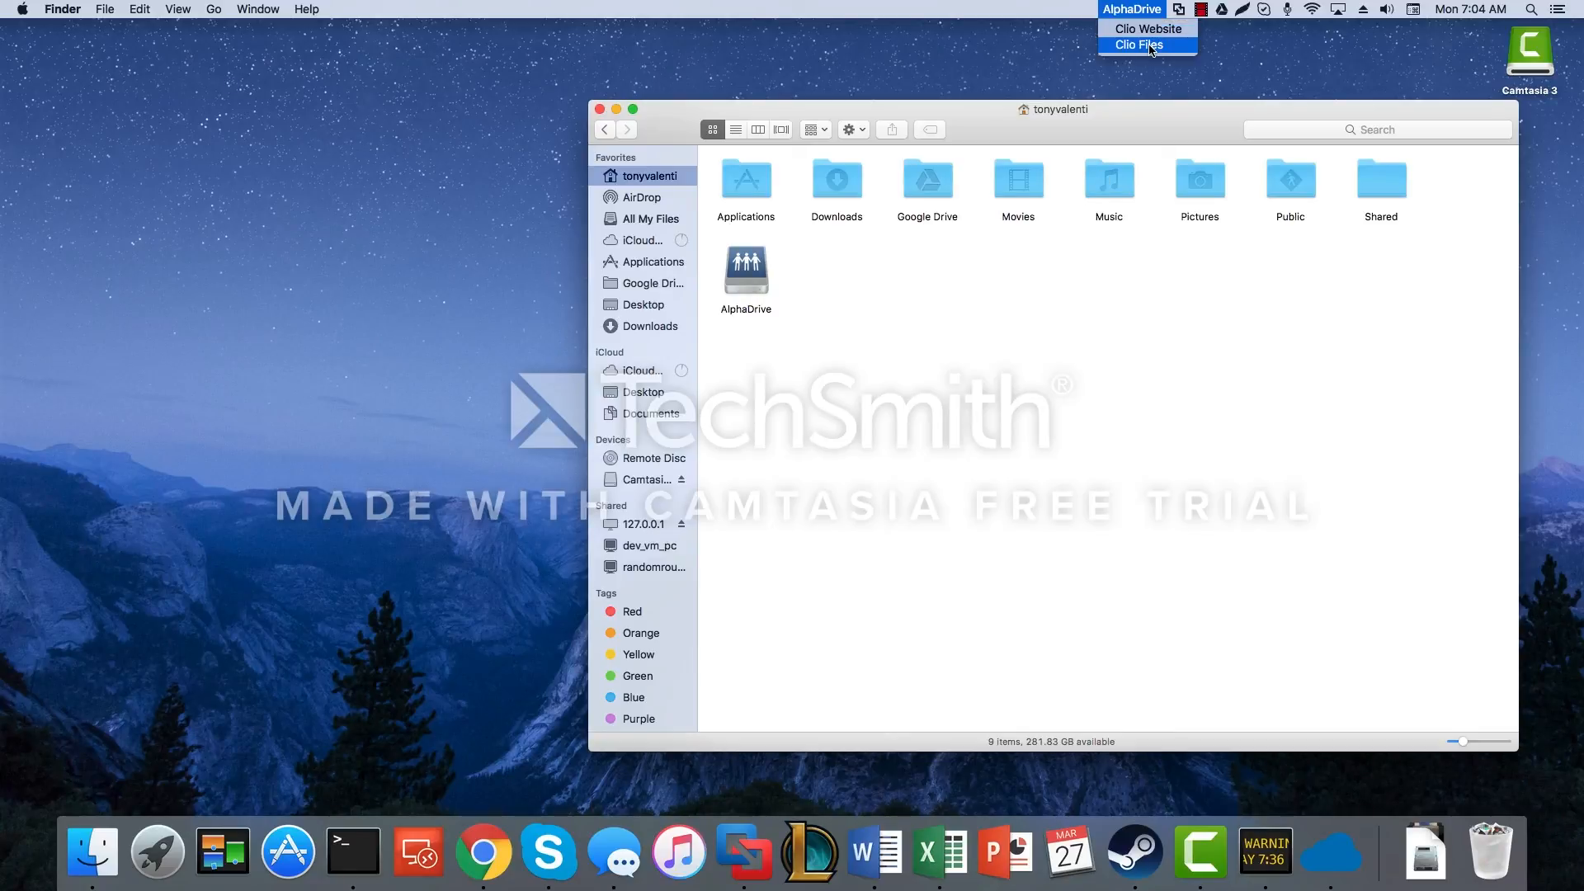
pyautogui.click(1151, 46)
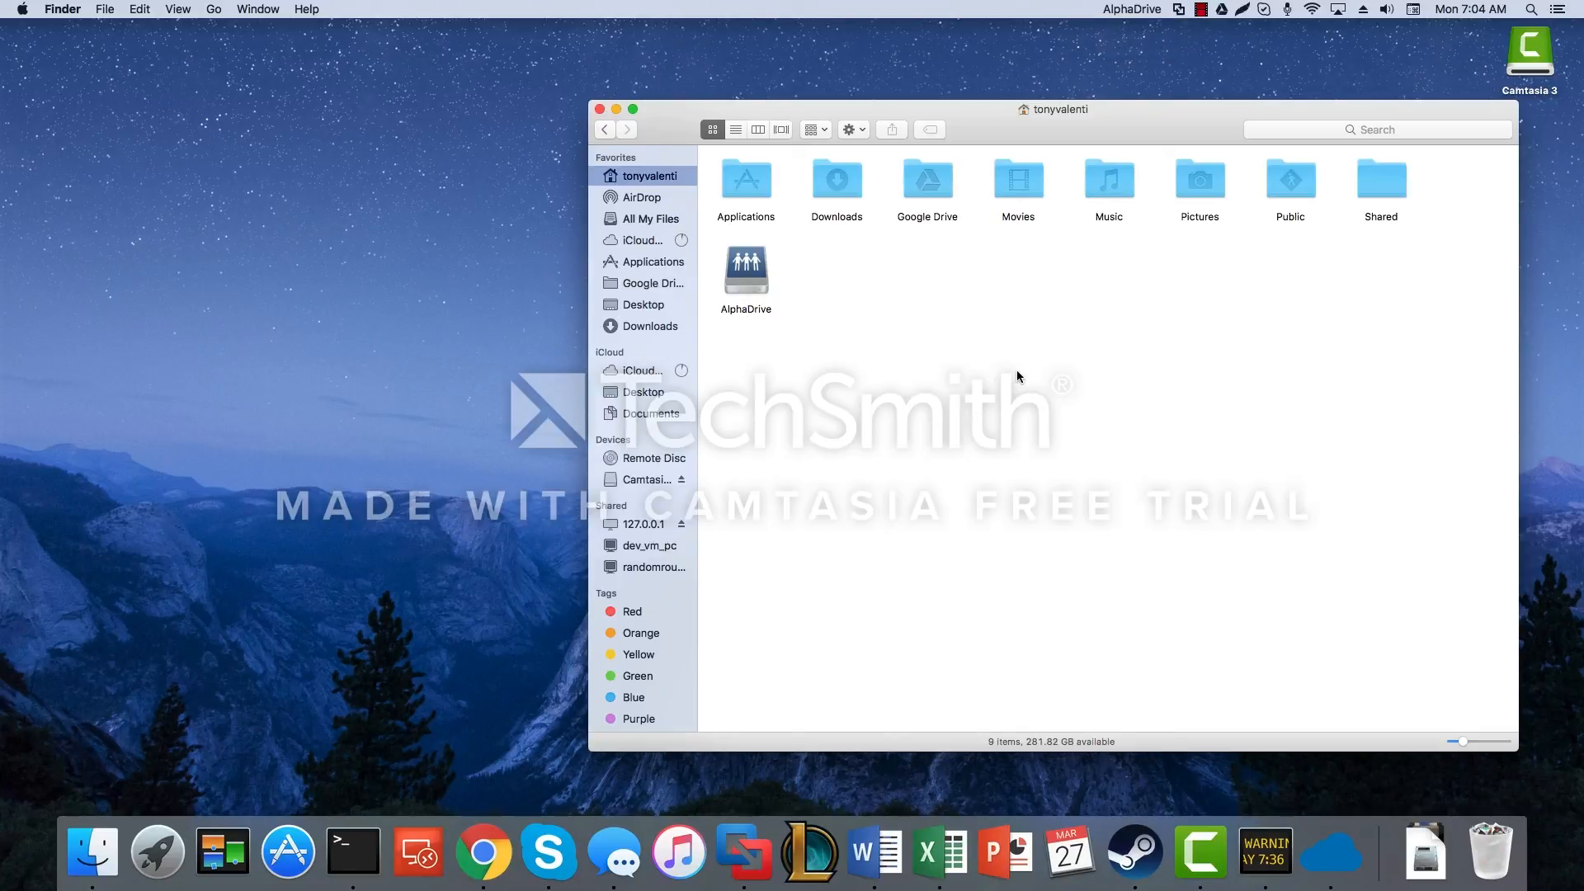